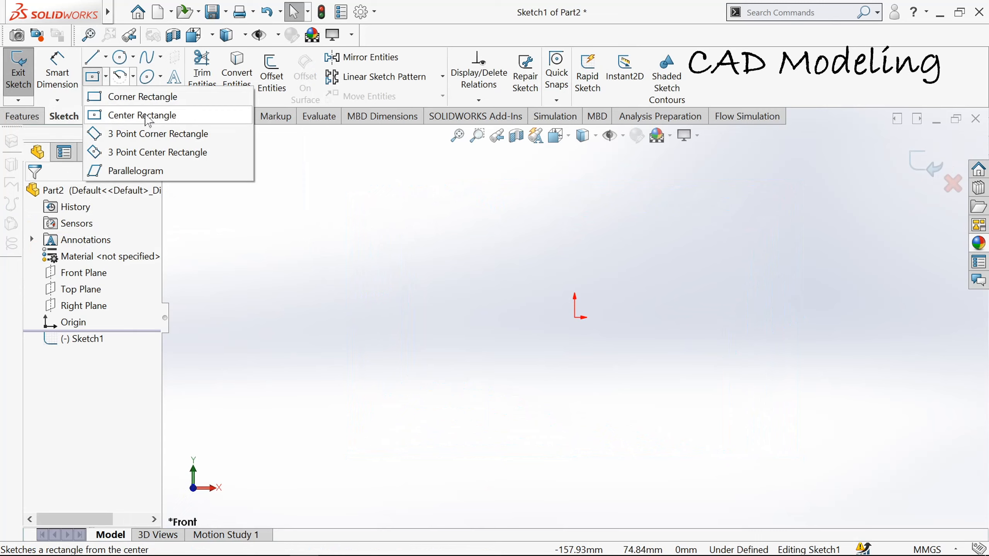
Sketch a center rectangle about 82 mm wide and 99 mm high, centred on the origin
click(149, 116)
click(574, 317)
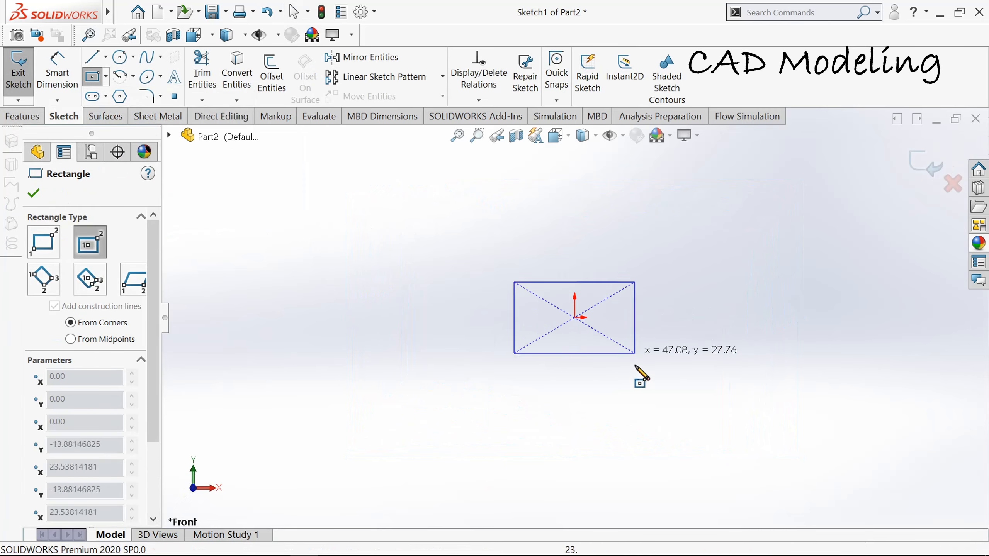
click(680, 426)
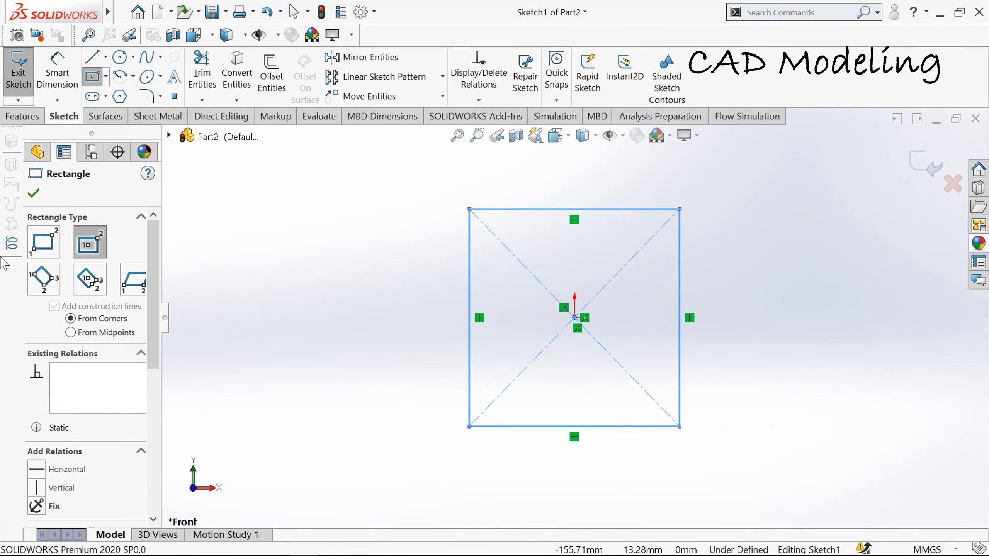
click(34, 194)
Dimension the rectangle to 96 mm wide and 76 mm high
click(57, 72)
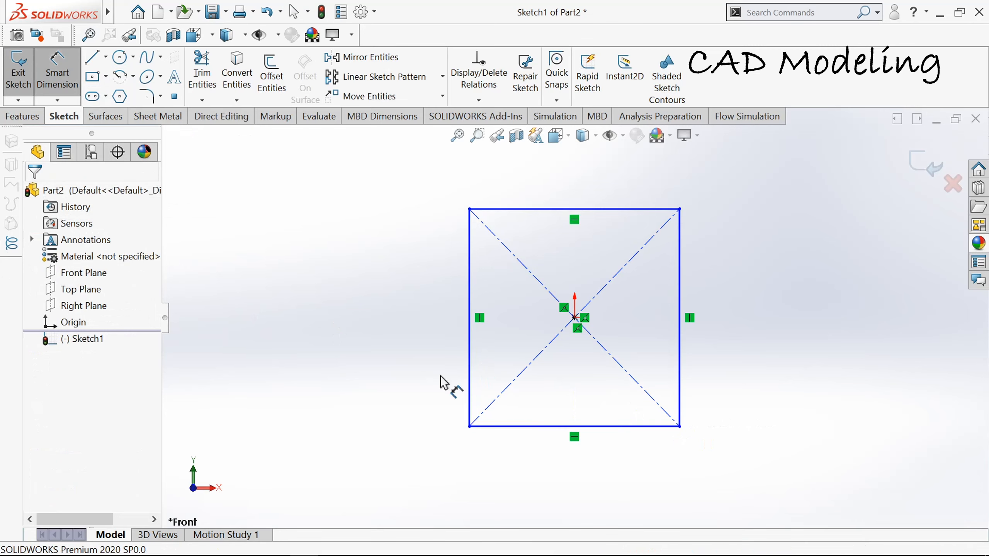
click(502, 427)
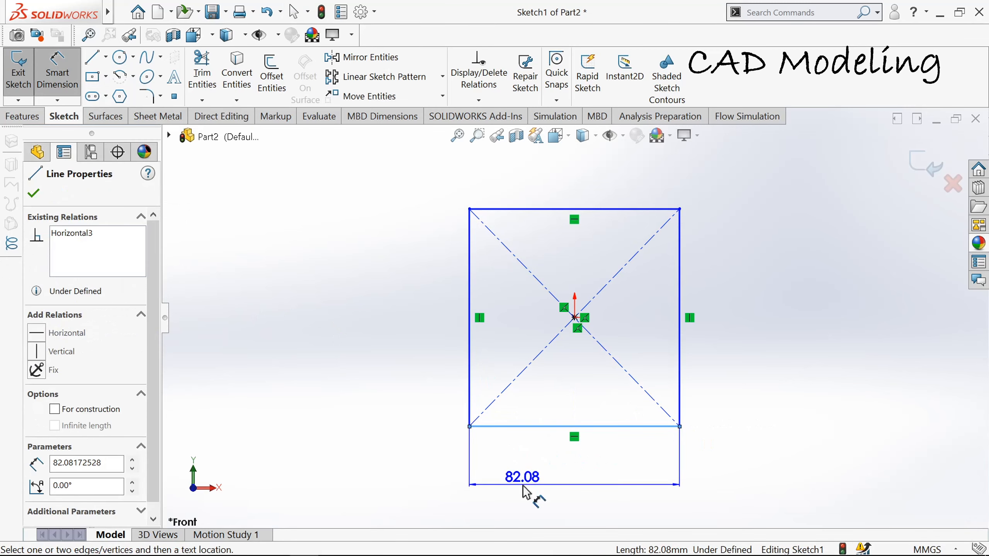
click(523, 492)
text(96)
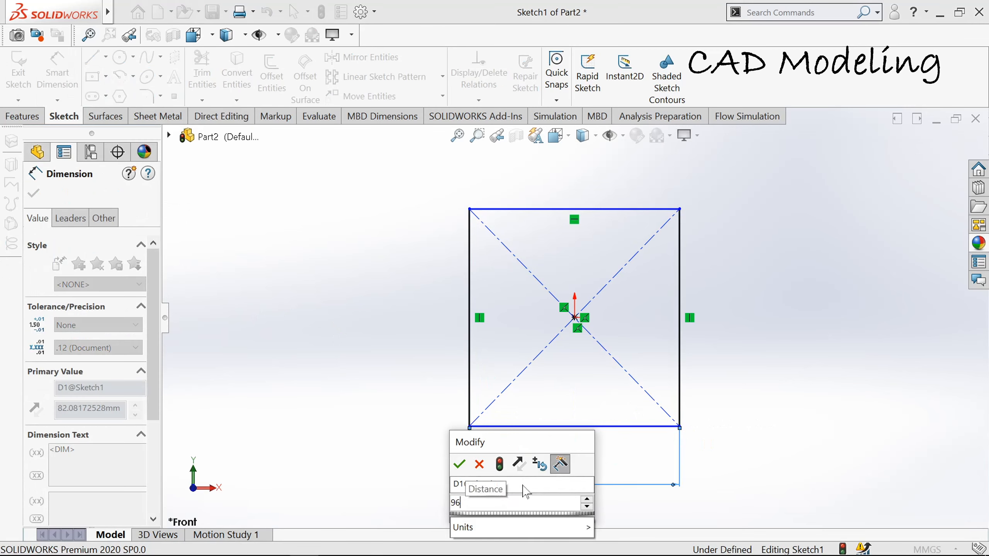
key(Return)
click(681, 360)
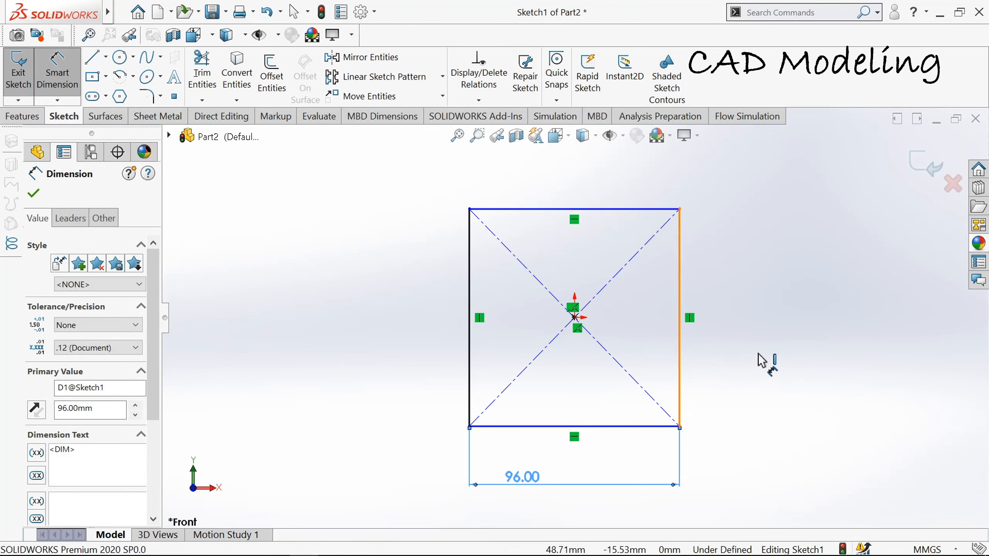
click(796, 365)
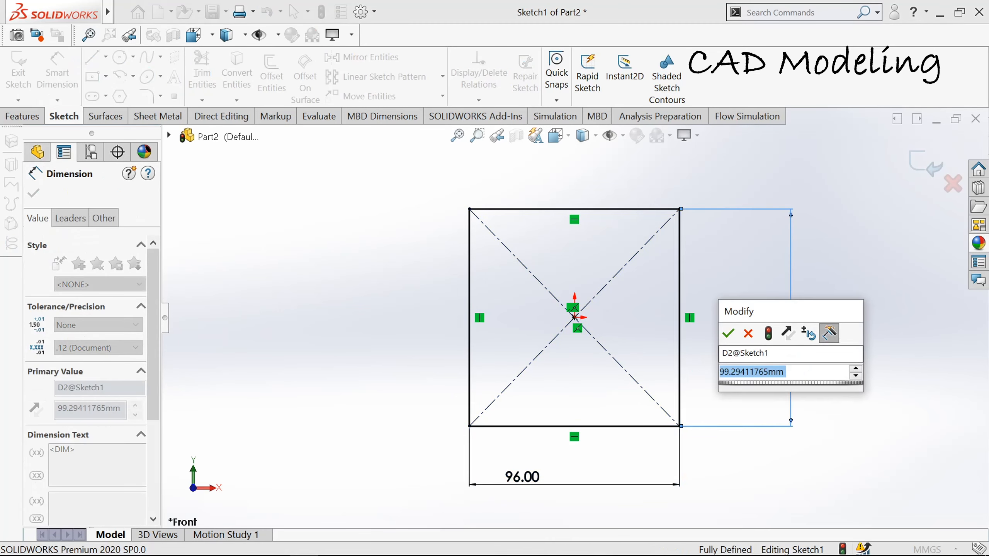
text(76)
key(Return)
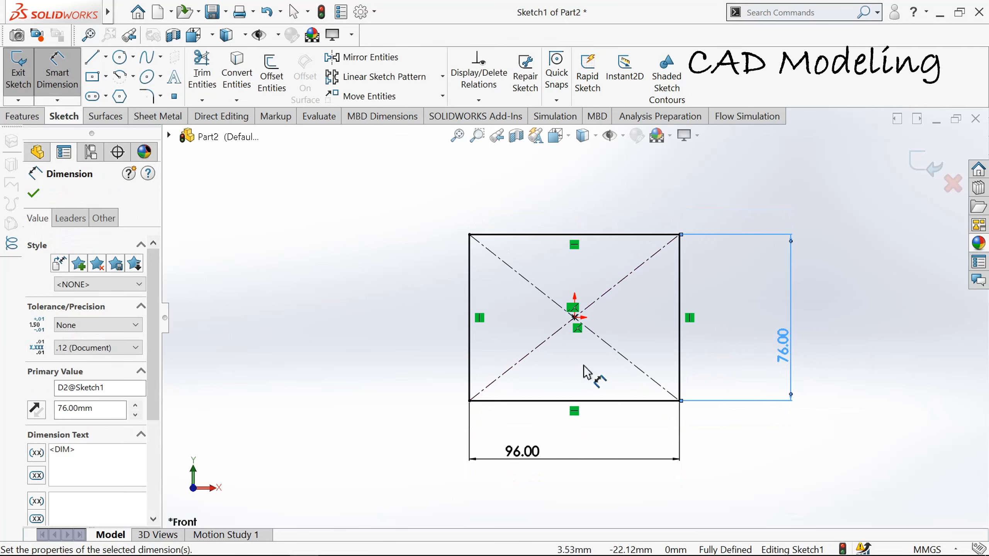
Sketch a circle about 44 mm in diameter centred on the origin inside the rectangle
scroll(587, 364, down, 1)
click(119, 58)
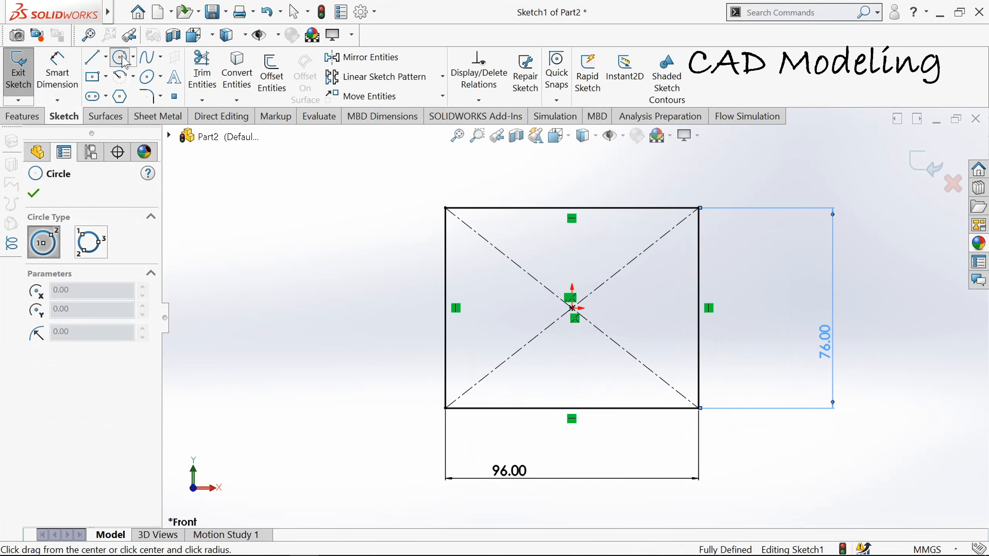
click(572, 308)
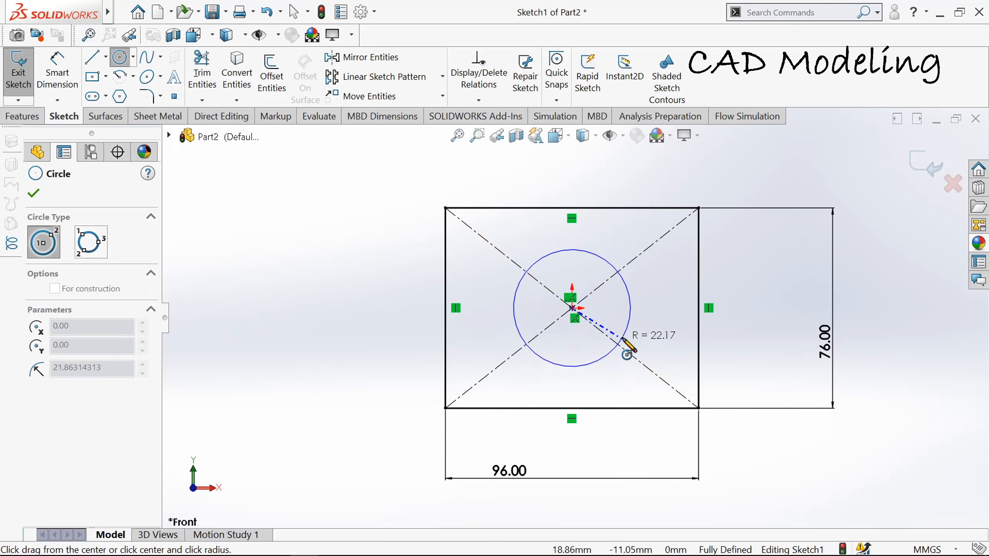
click(617, 342)
Dimension the central circle to a diameter of 36 mm
click(63, 75)
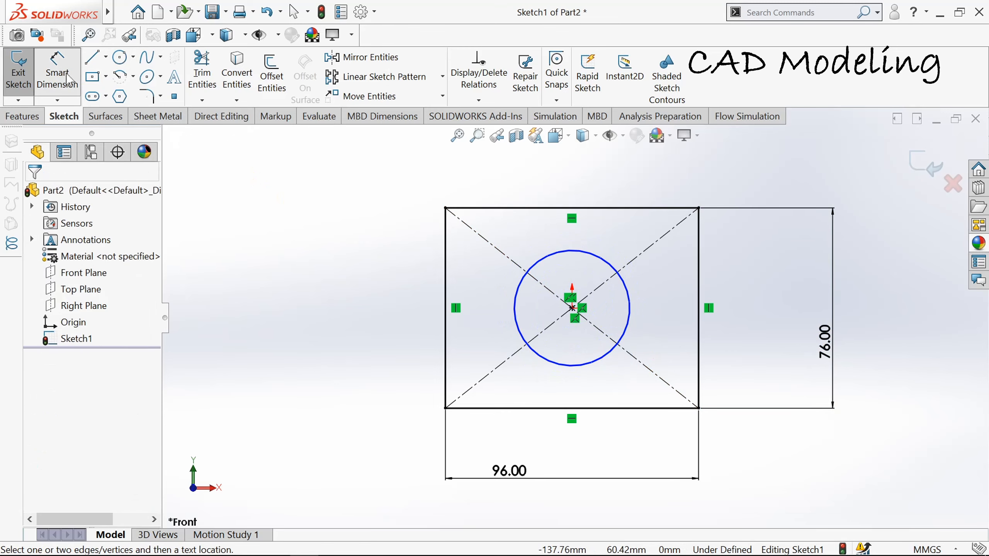
click(633, 306)
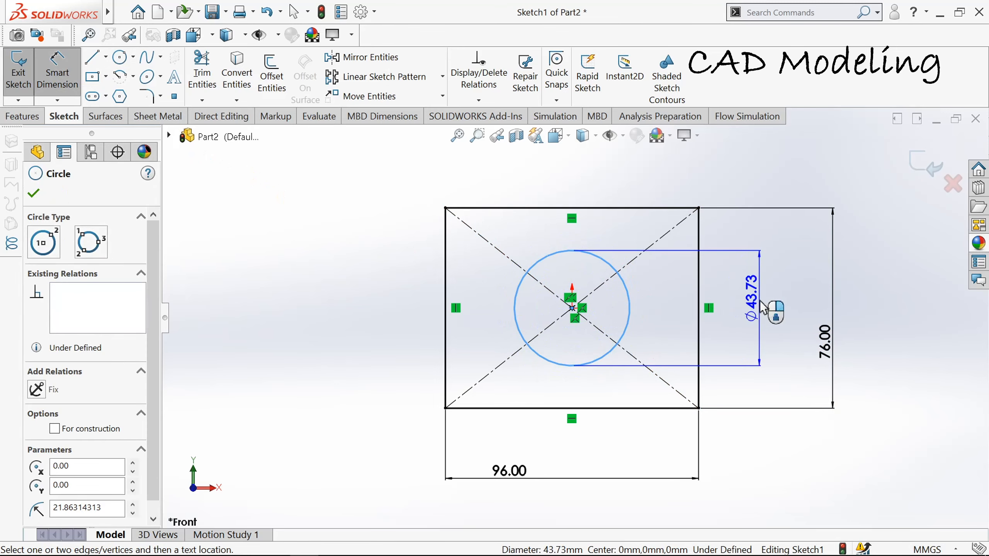
click(763, 309)
text(36)
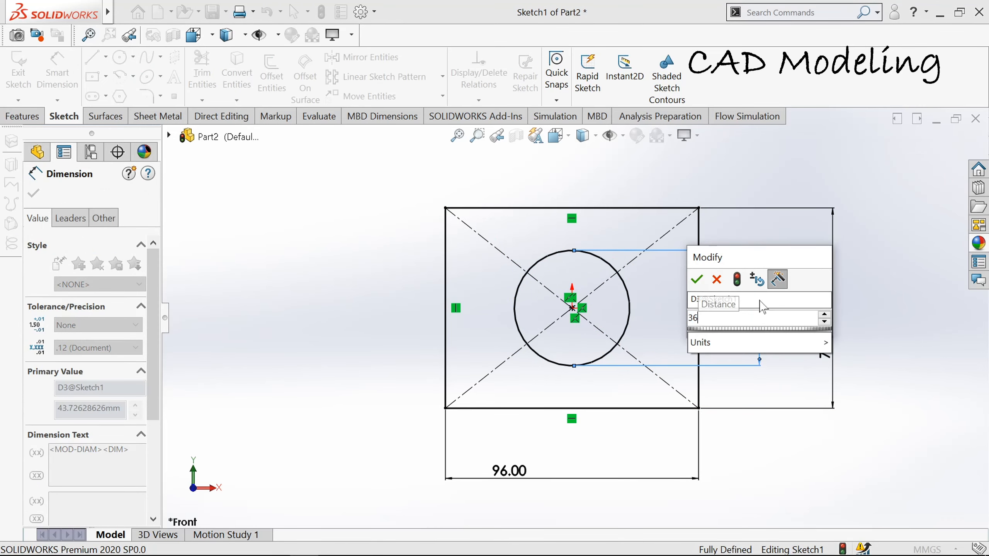
click(704, 279)
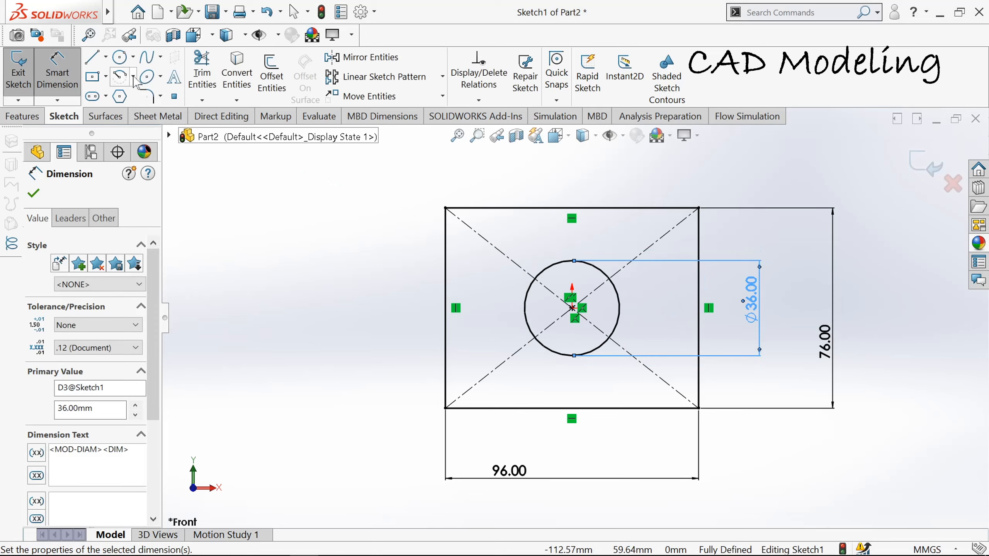
Sketch a centerpoint arc of about 26.6 mm radius at the midpoint of the rectangle's left edge, forming a semicircle bulging inward with both ends on that edge
click(134, 79)
click(162, 98)
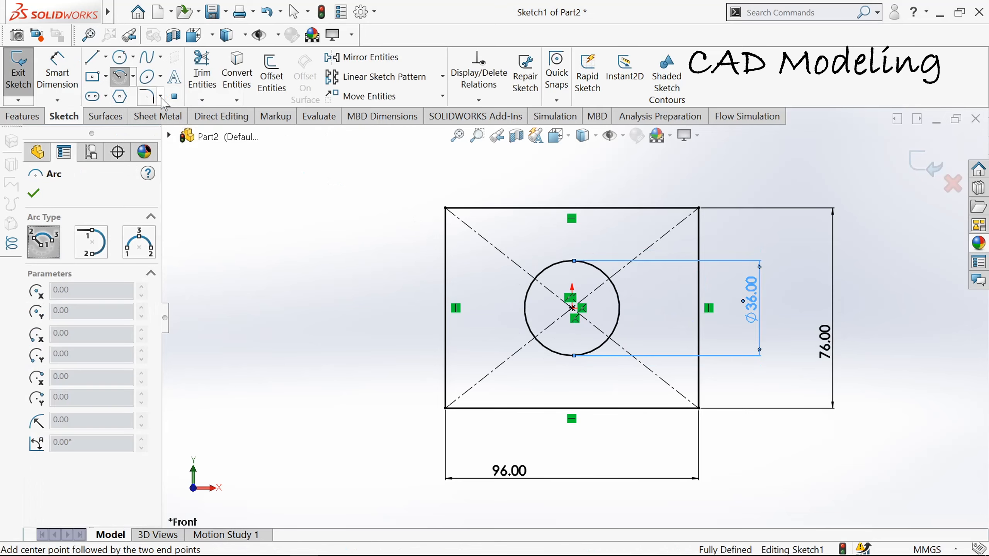
scroll(528, 313, down, 3)
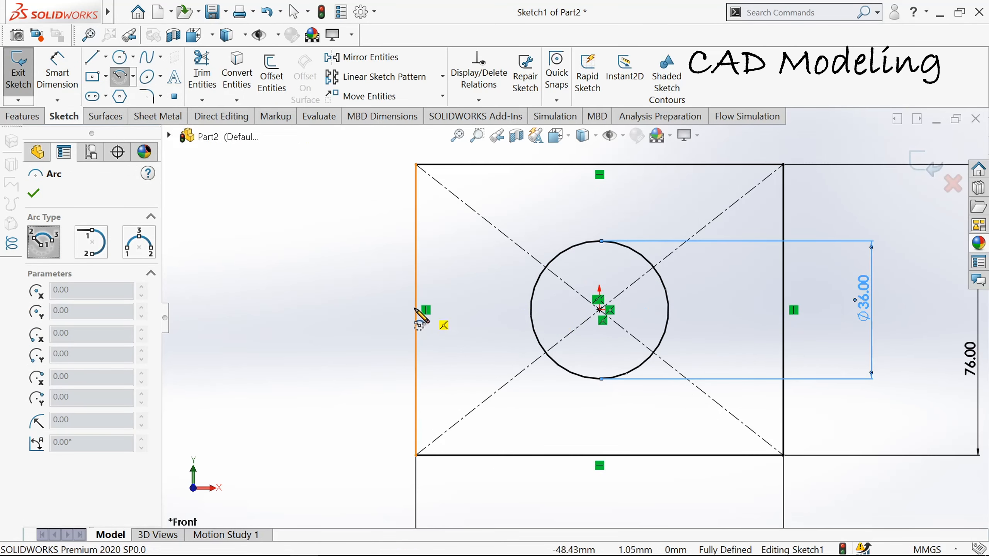
click(416, 310)
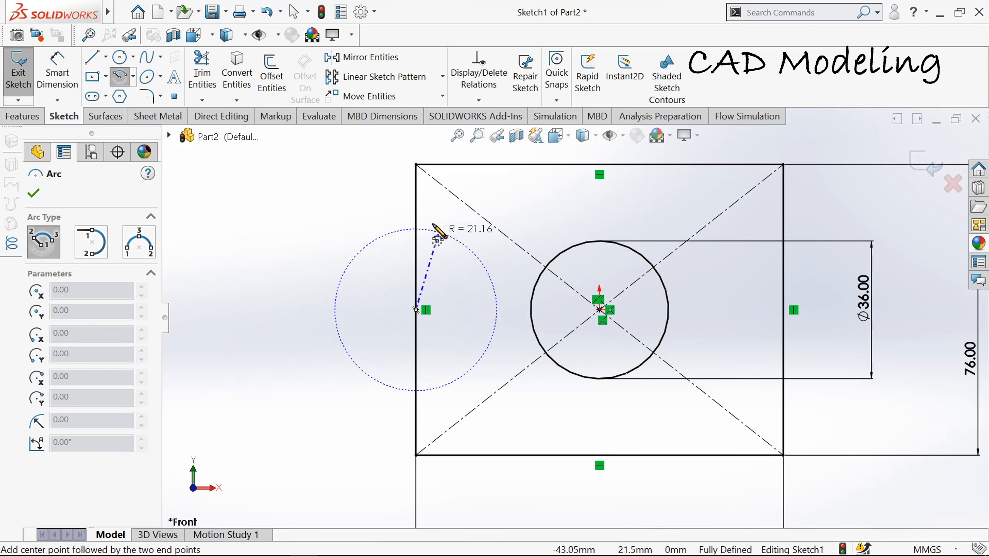
click(415, 209)
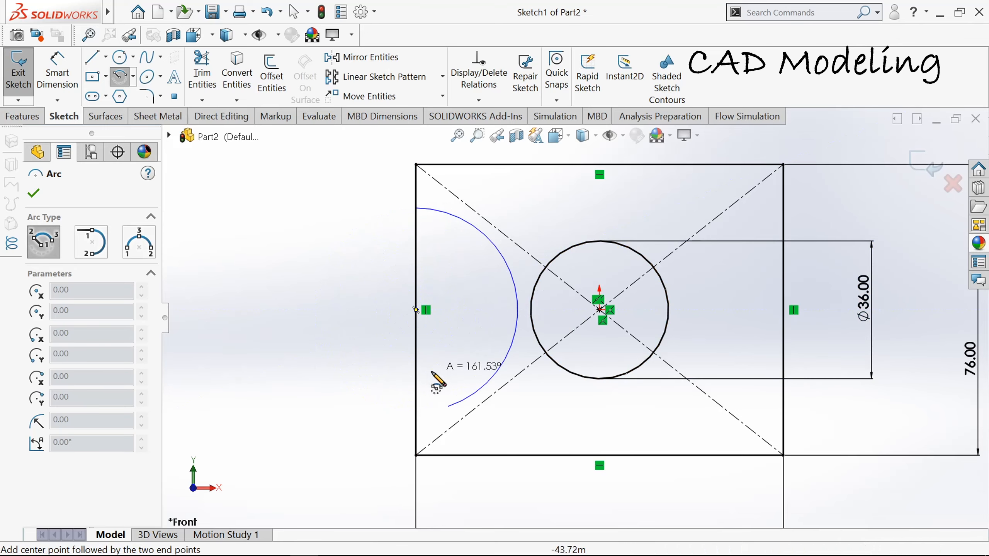
click(415, 412)
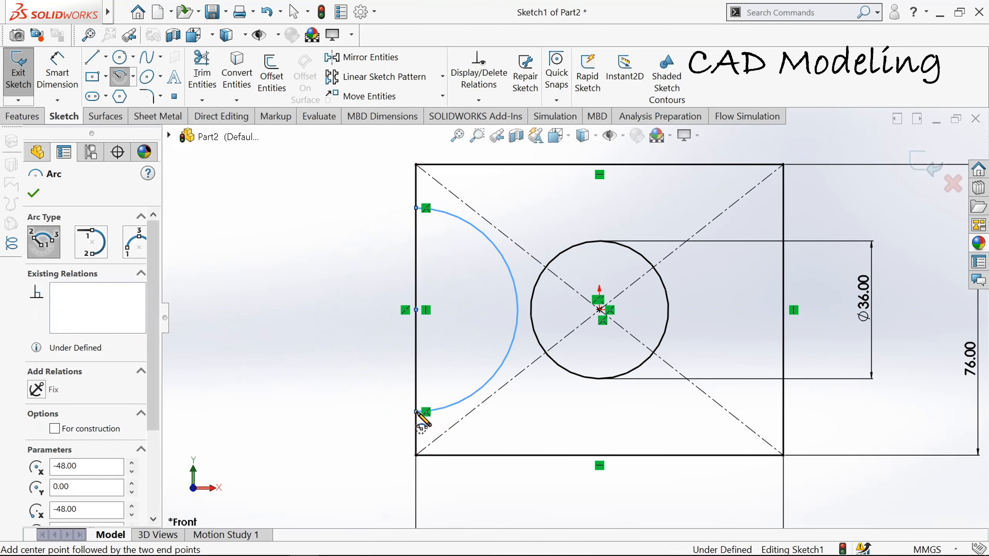
key(f)
key(Escape)
scroll(588, 308, down, 2)
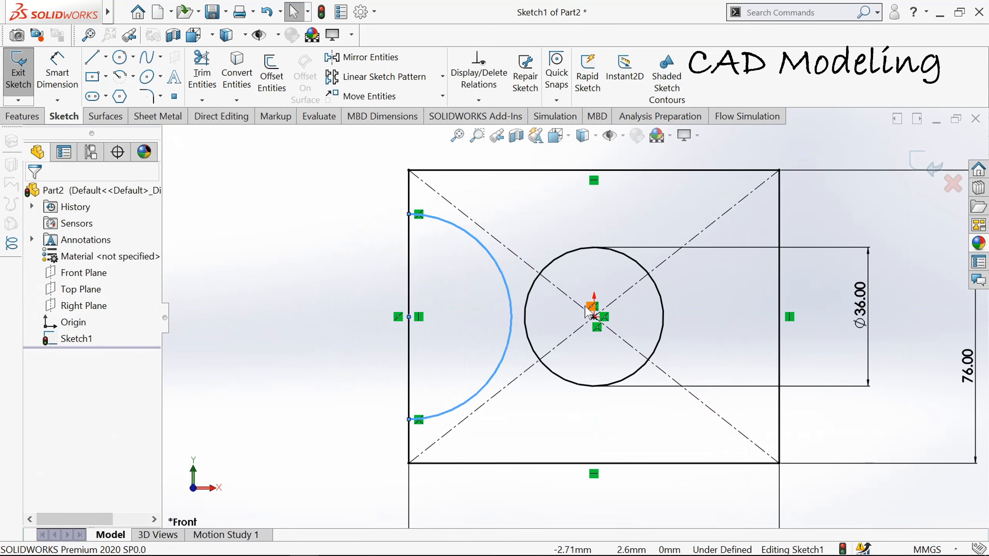
Dimension the semicircular arc on the left edge to a radius of 26 mm
click(57, 74)
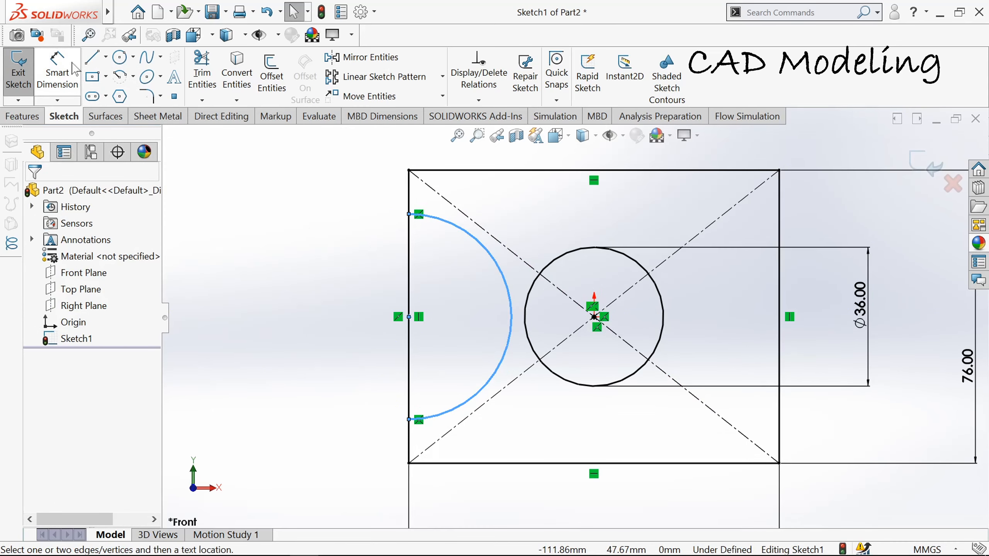
click(470, 238)
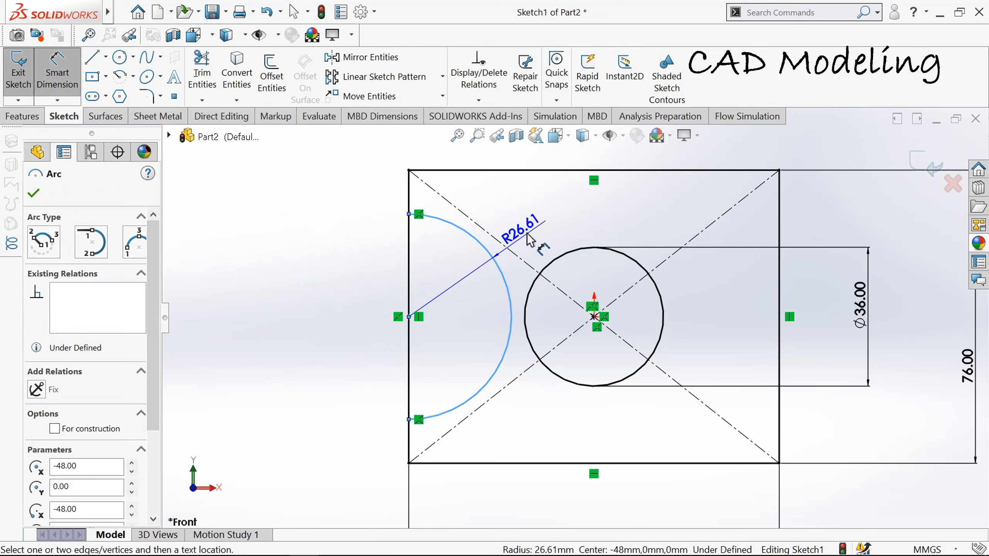
click(530, 239)
text(2)
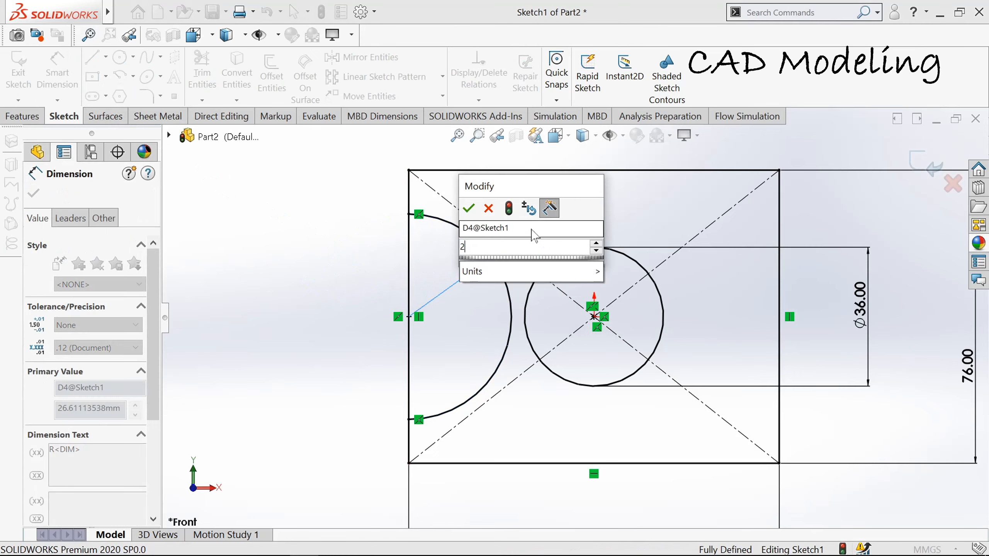
text(6)
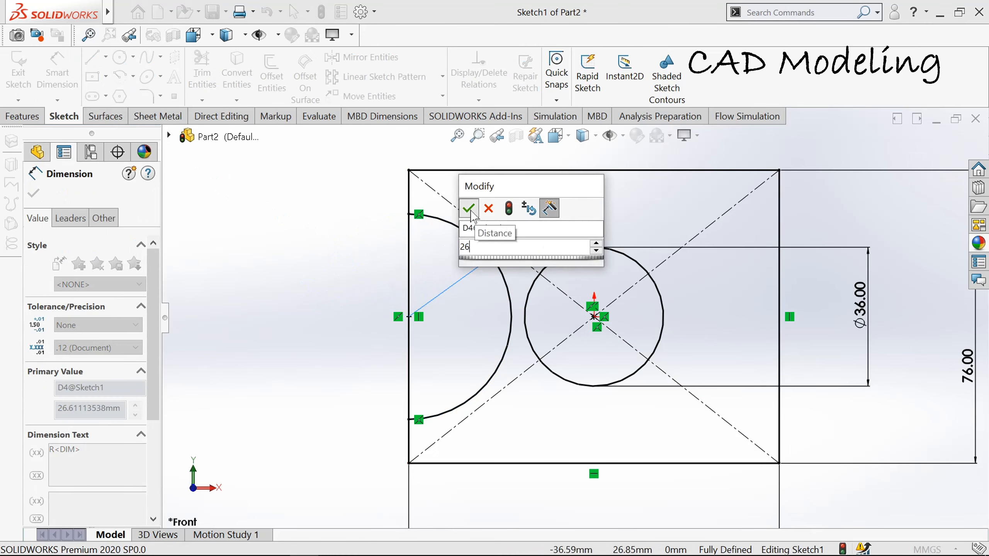
click(469, 208)
click(33, 194)
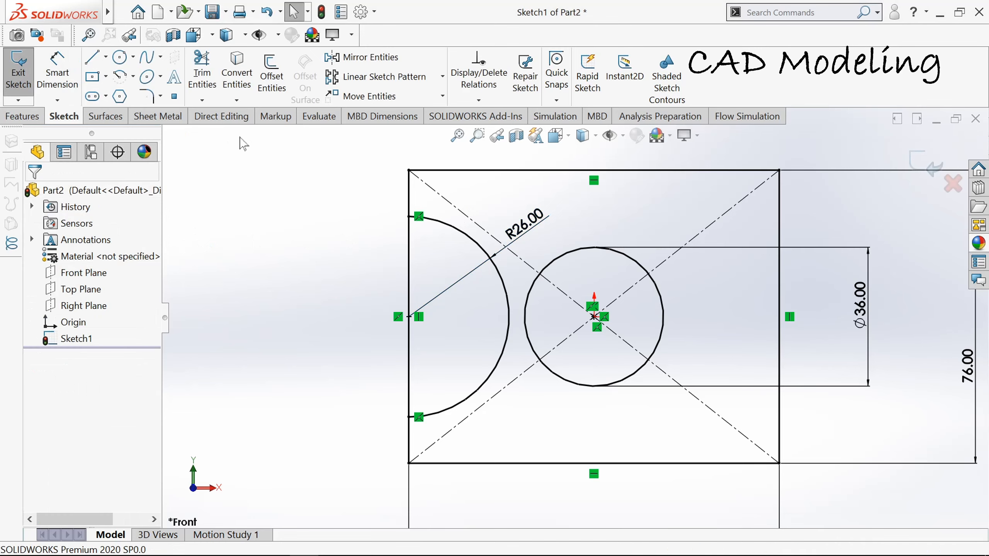
Power trim the part of the rectangle's left edge between the arc's endpoints to open the semicircular notch
click(204, 73)
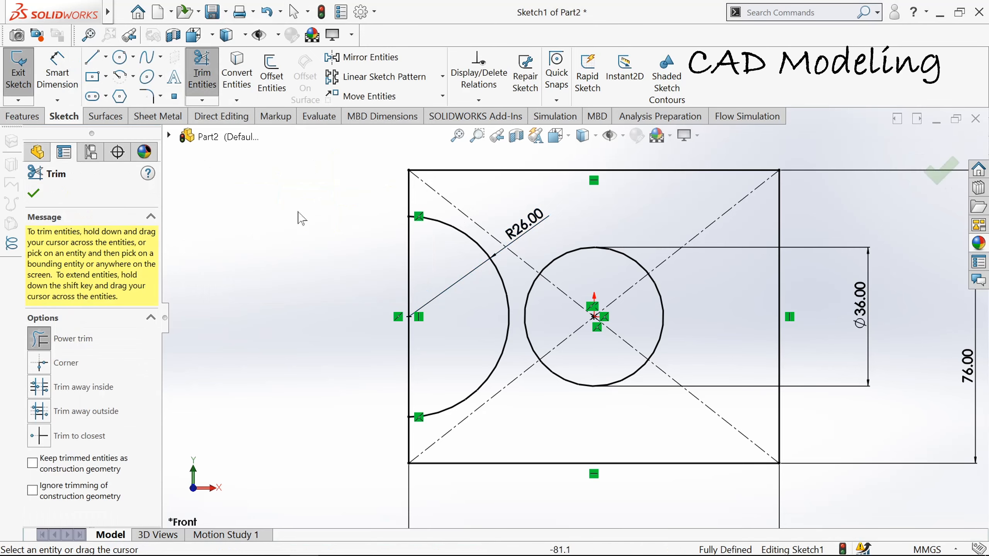
drag(380, 266, 416, 272)
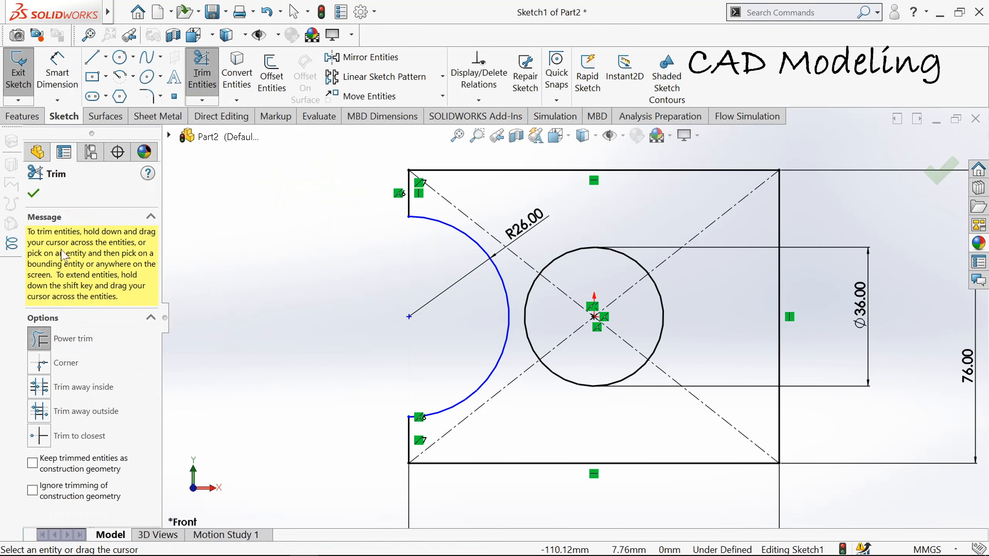
click(33, 194)
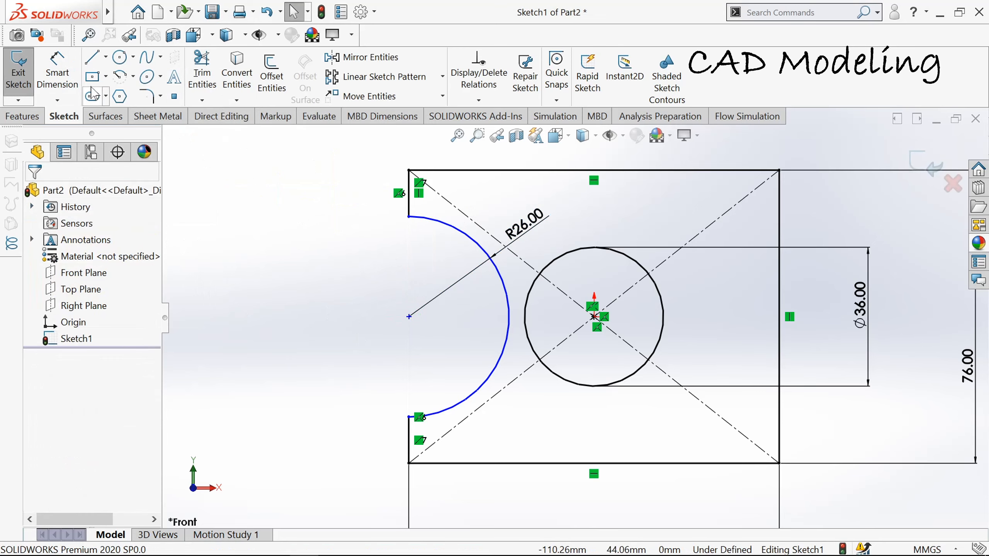
Add a vertical dimension between the arc's centre point and the rectangle's bottom edge, accepting the proposed value
click(68, 78)
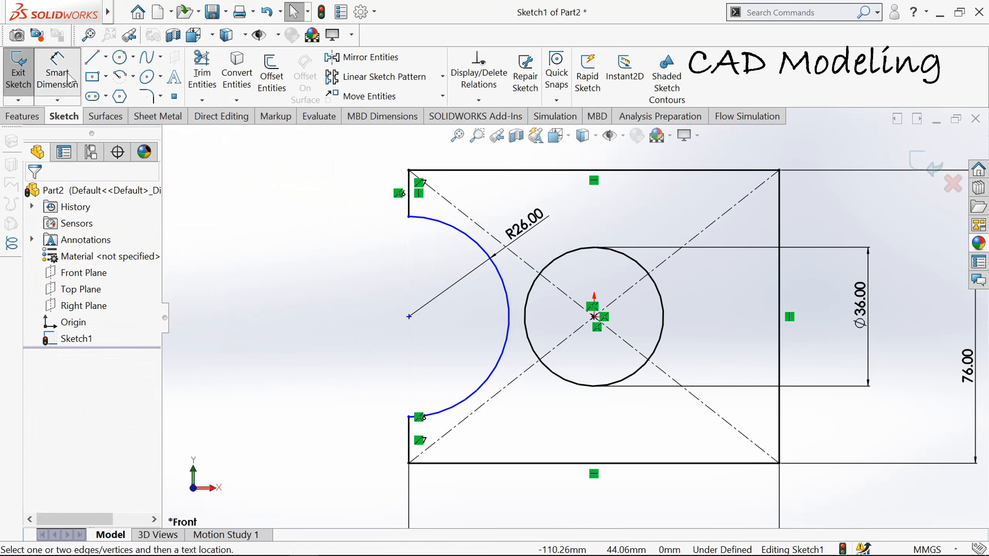
click(409, 317)
click(485, 464)
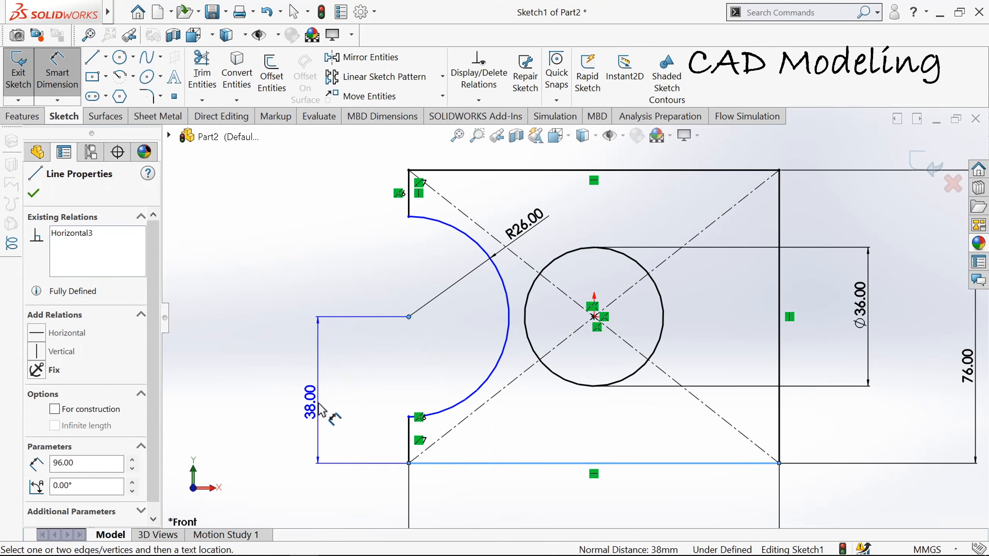
click(321, 412)
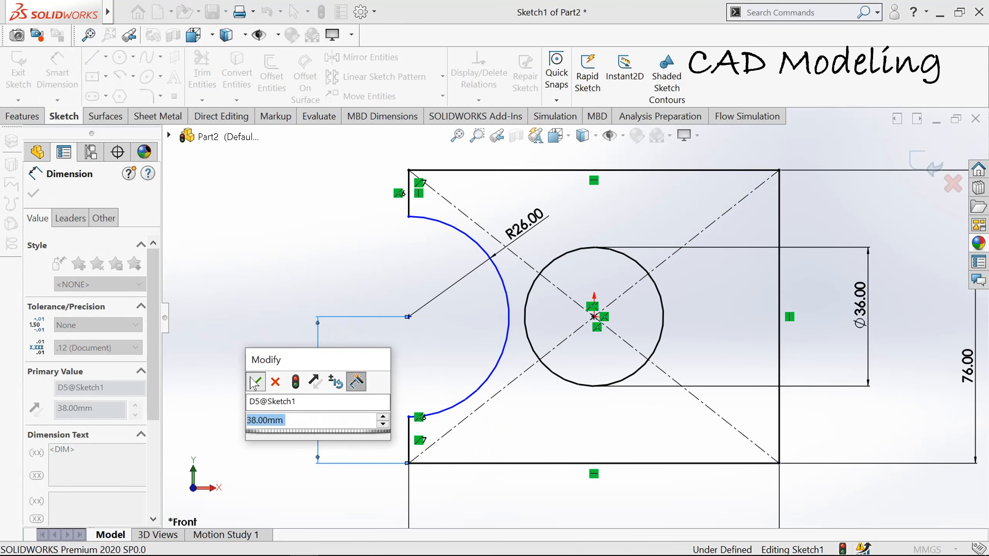
click(254, 383)
key(Escape)
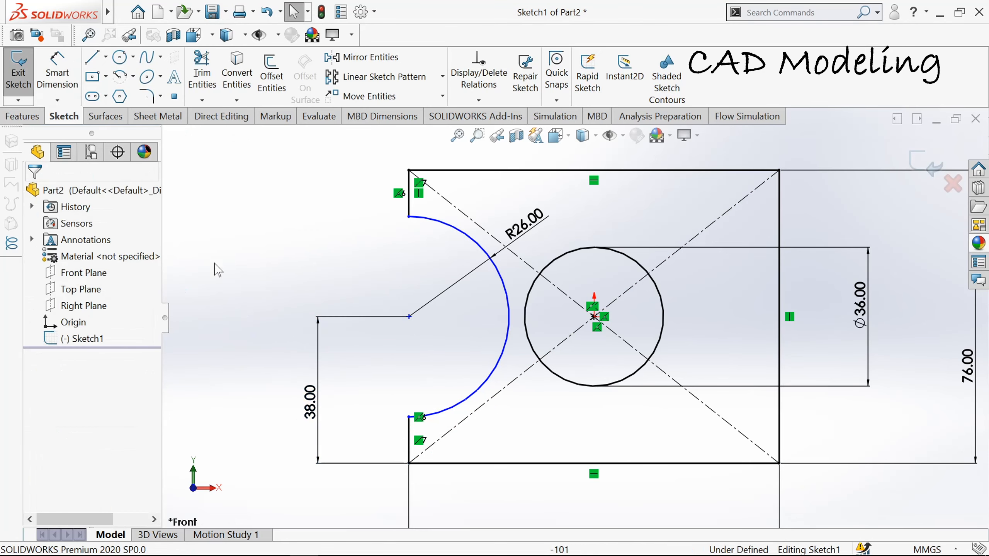
Sketch a vertical centerline about 108 mm long through the origin, extending beyond the plate's upper and lower edges
scroll(247, 275, up, 2)
scroll(668, 316, down, 1)
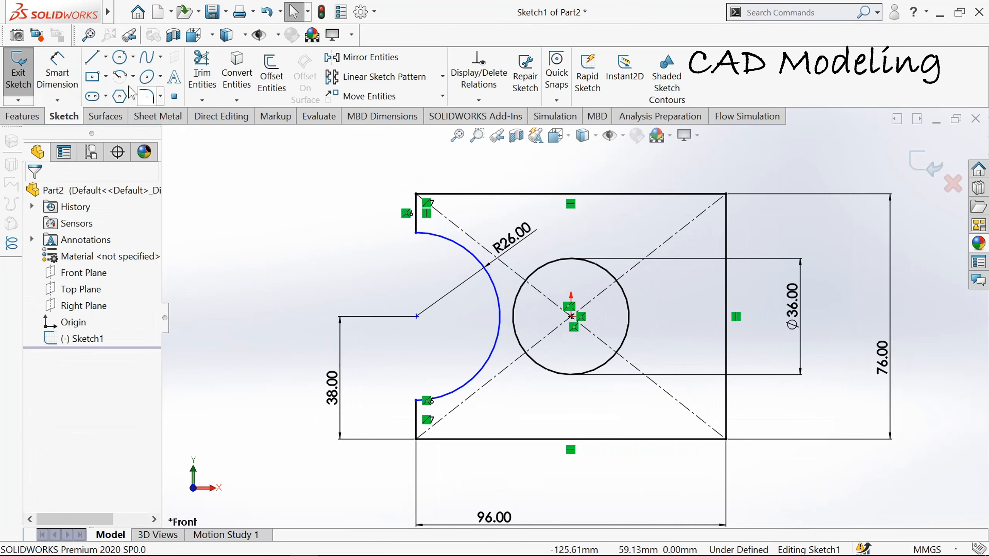
click(105, 56)
click(134, 93)
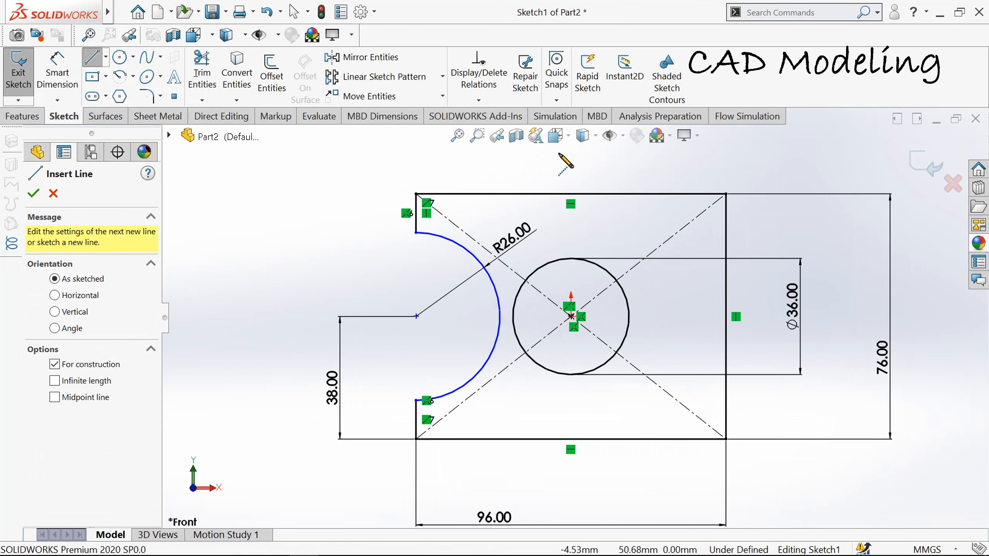
click(572, 147)
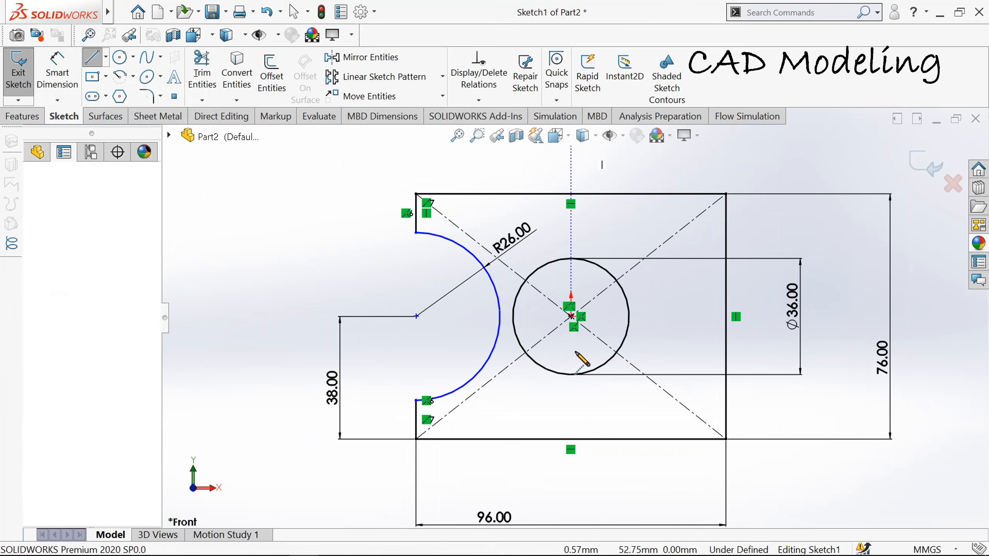
click(571, 496)
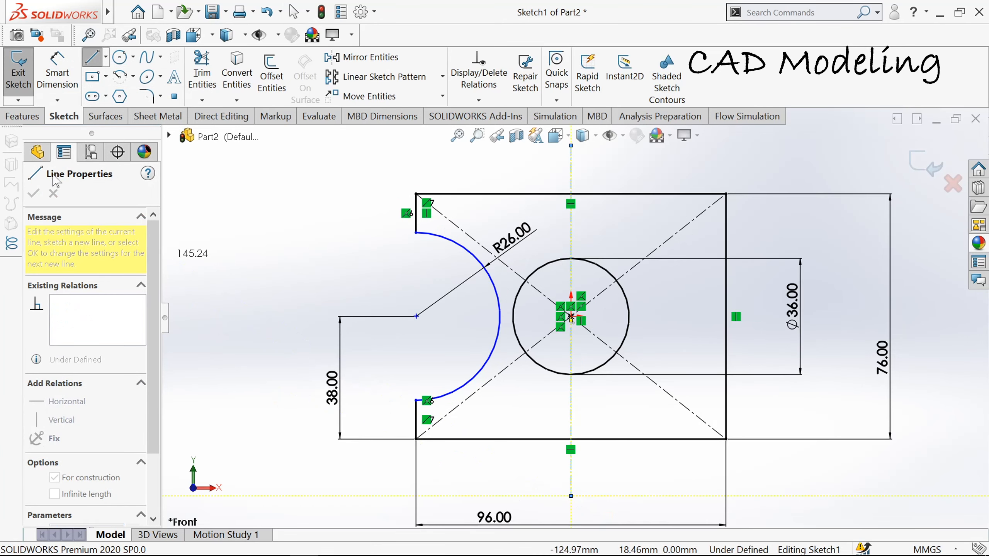
Sketch a horizontal centerline about 172 mm long through the origin, extending beyond both sides of the plate
click(106, 56)
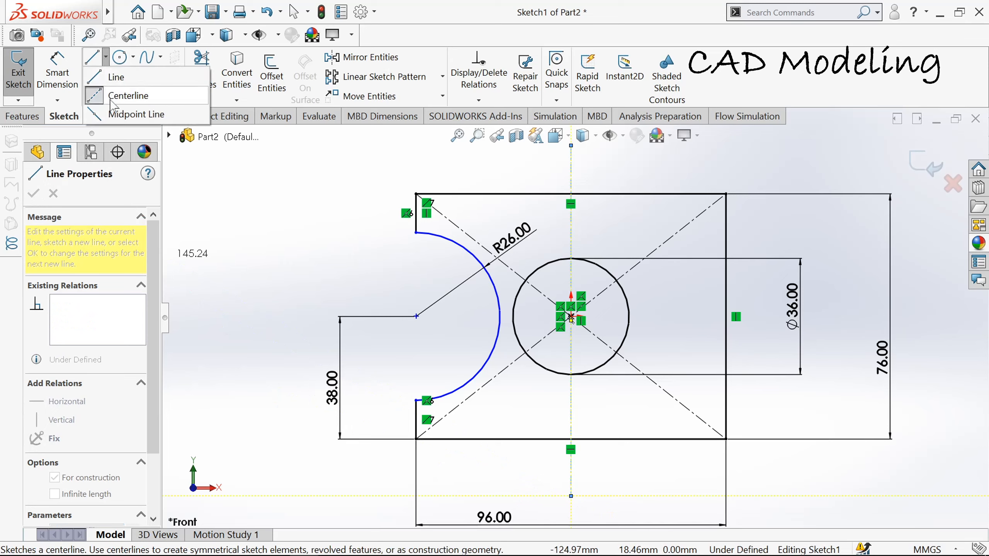
click(113, 96)
click(105, 57)
click(112, 97)
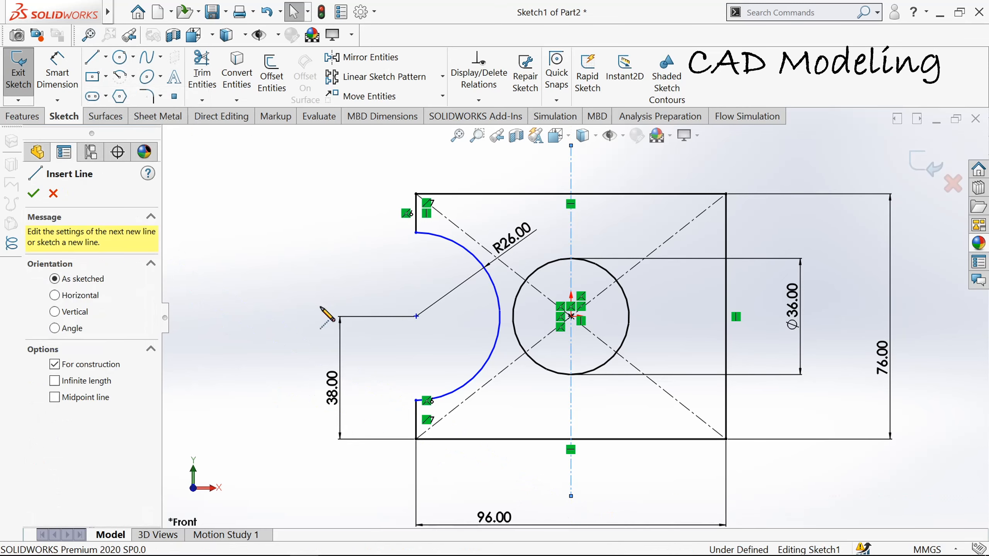
click(571, 316)
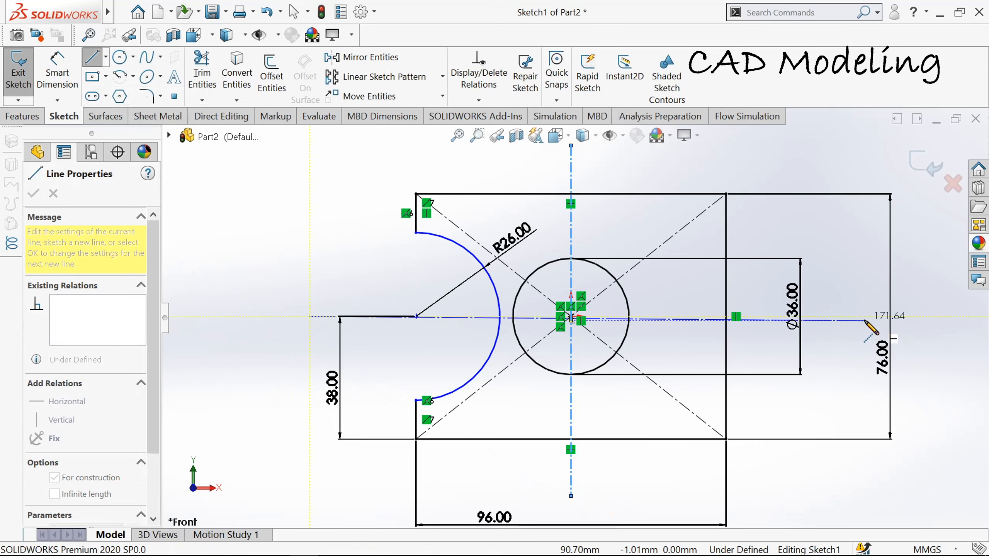
click(867, 316)
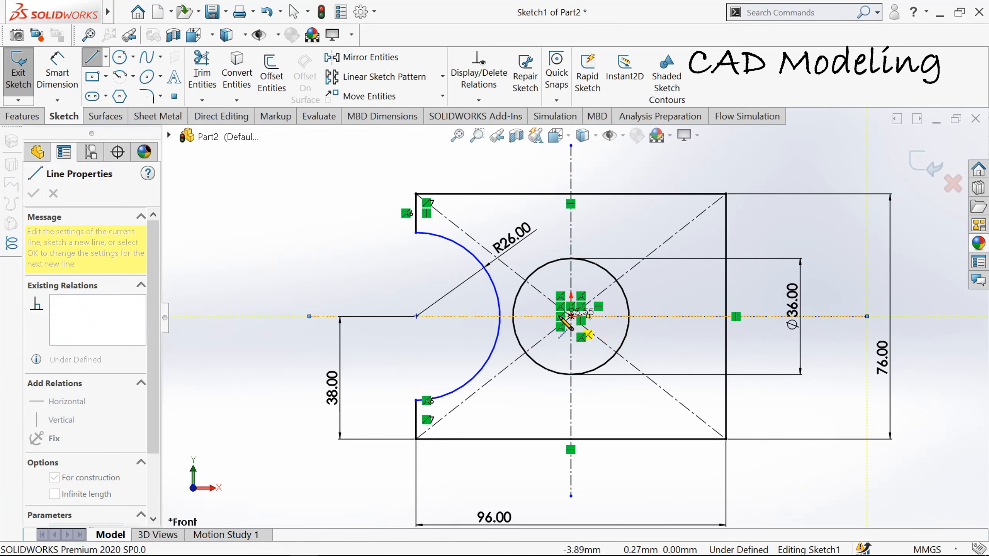
key(Escape)
key(Escape)
key(f)
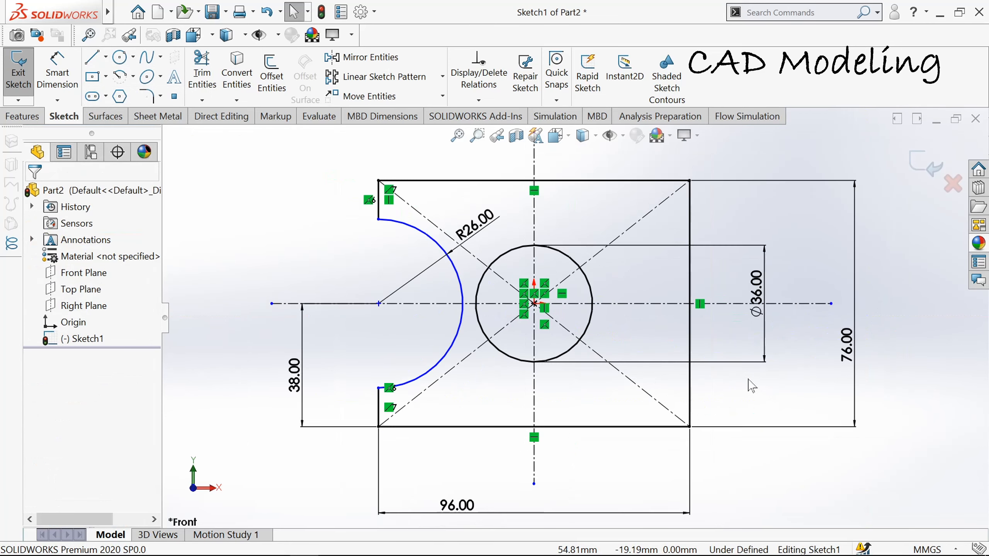
Sketch a corner rectangle about 36 by 10 mm hanging inward from the plate's top edge, spanning the vertical centerline
click(106, 77)
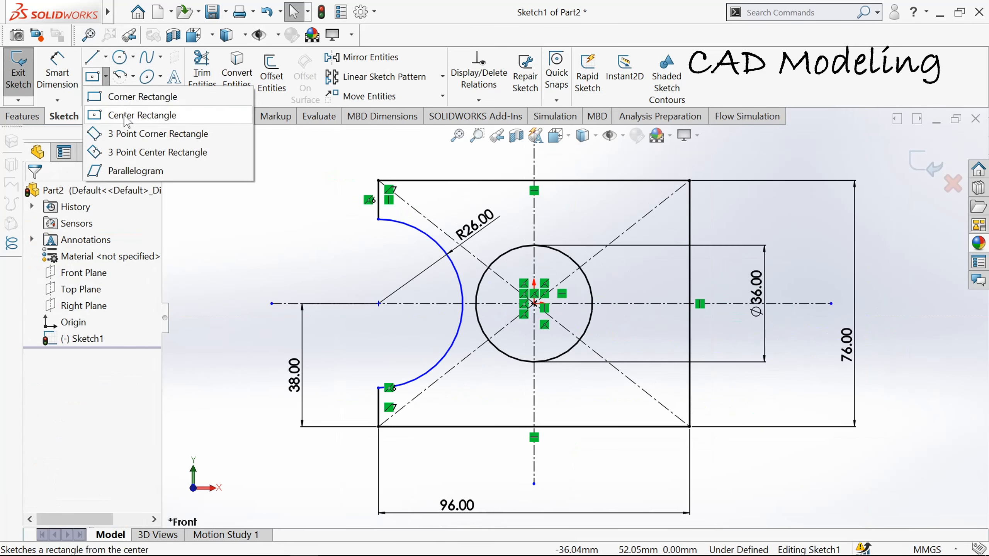
click(141, 97)
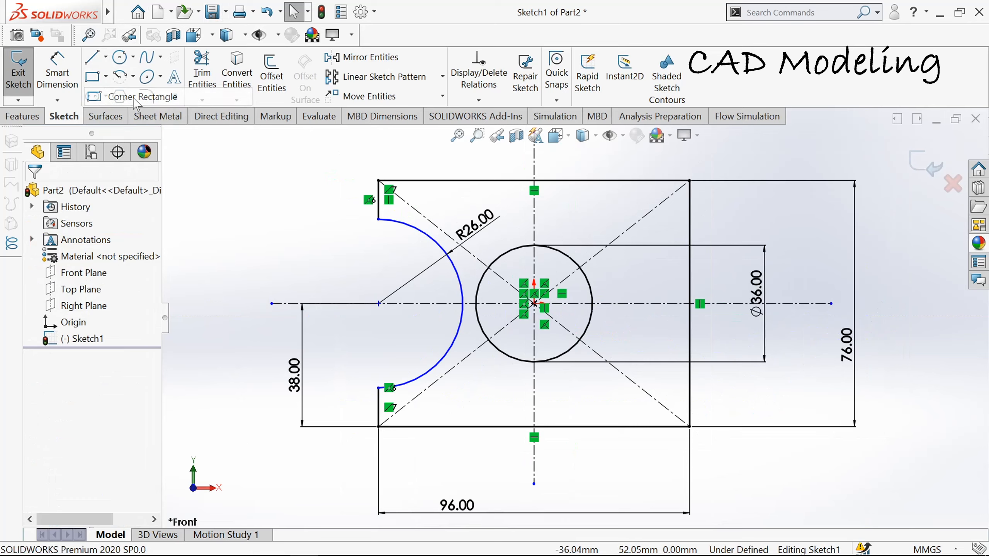
click(481, 181)
click(597, 214)
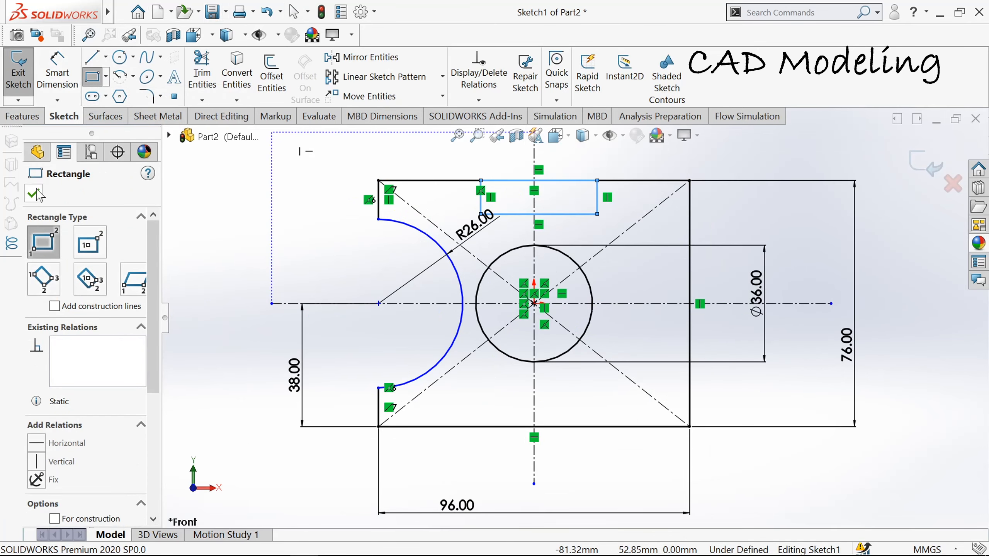
click(37, 195)
Dimension the height of the small rectangle at the plate's top edge to 12 mm
click(57, 72)
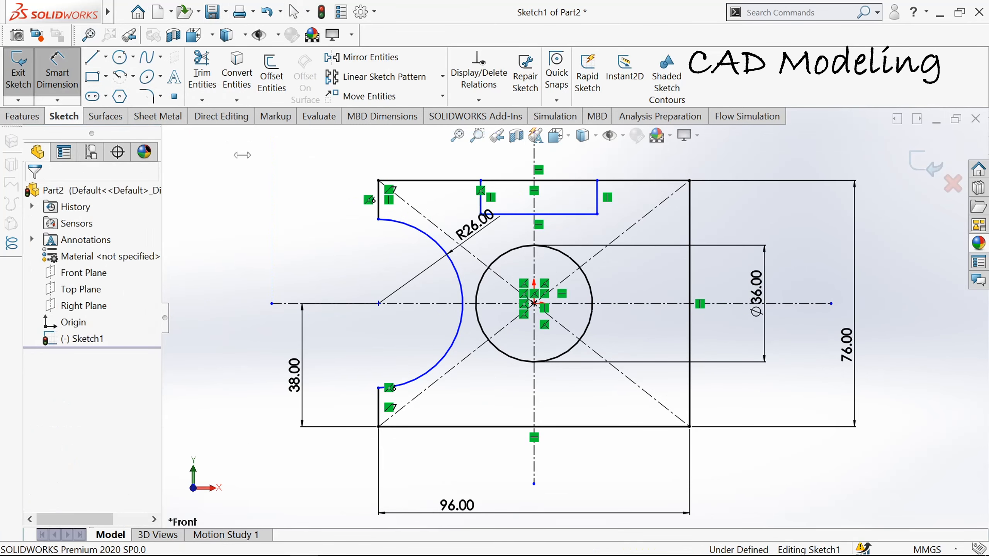
click(598, 206)
click(816, 198)
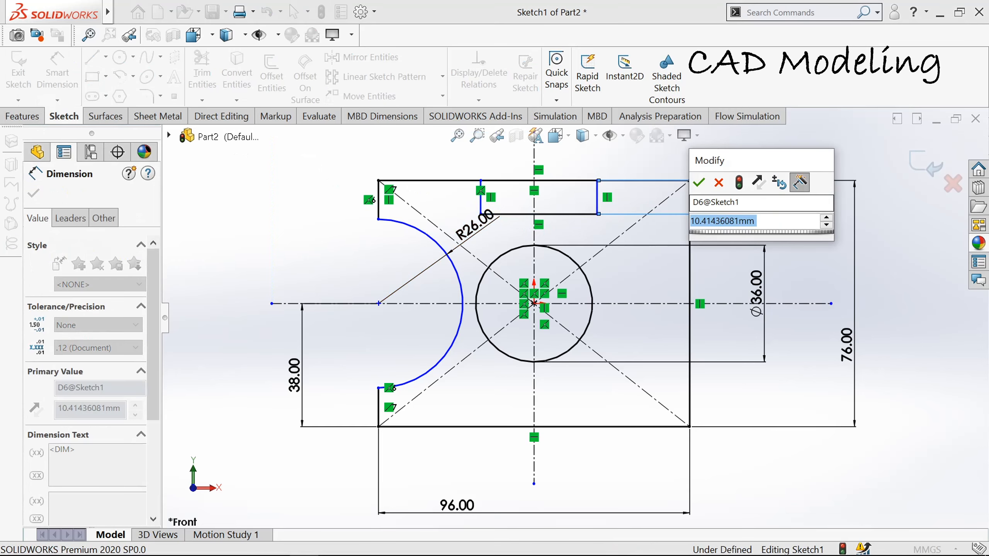
text(12)
key(Return)
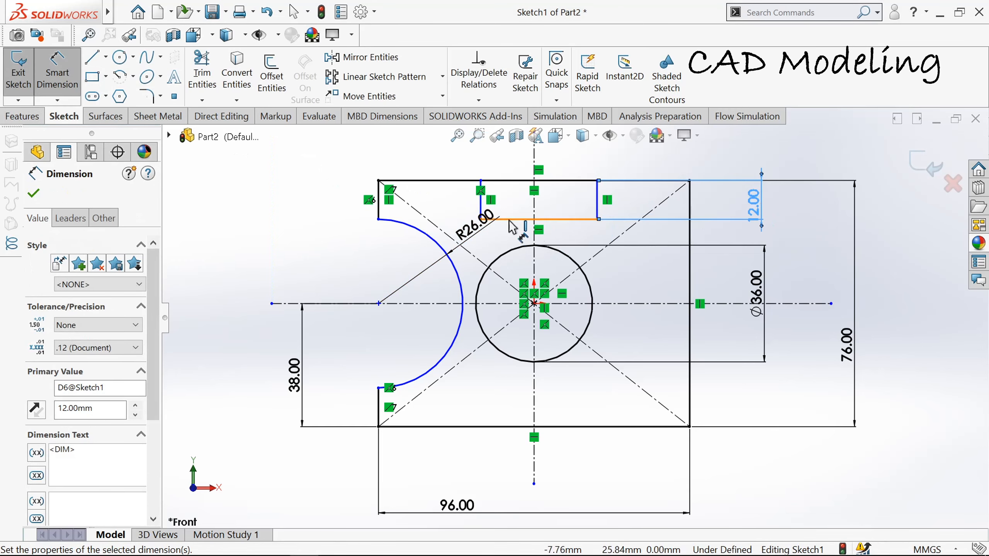
Dimension the width of the small rectangle at the plate's top edge to 42 mm
click(509, 220)
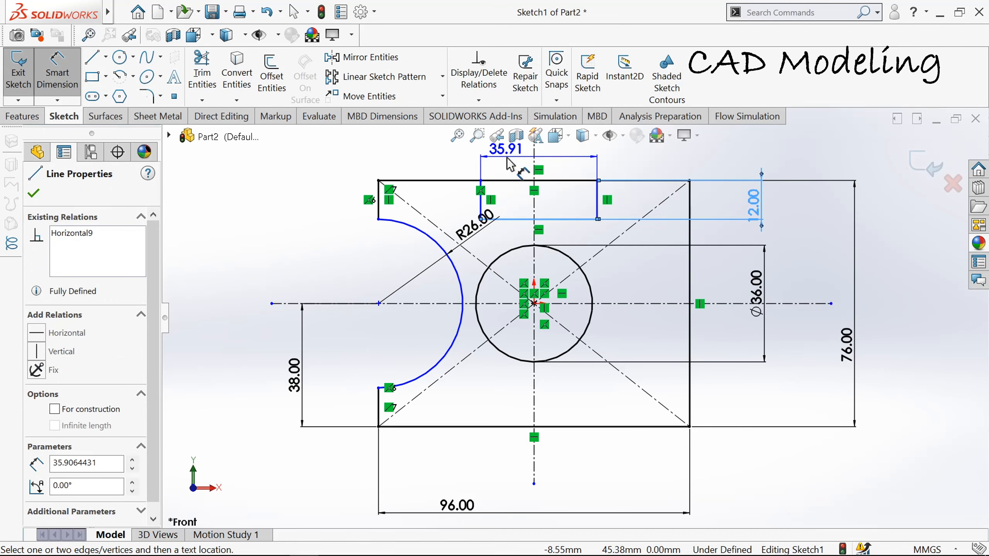
click(510, 164)
text(42)
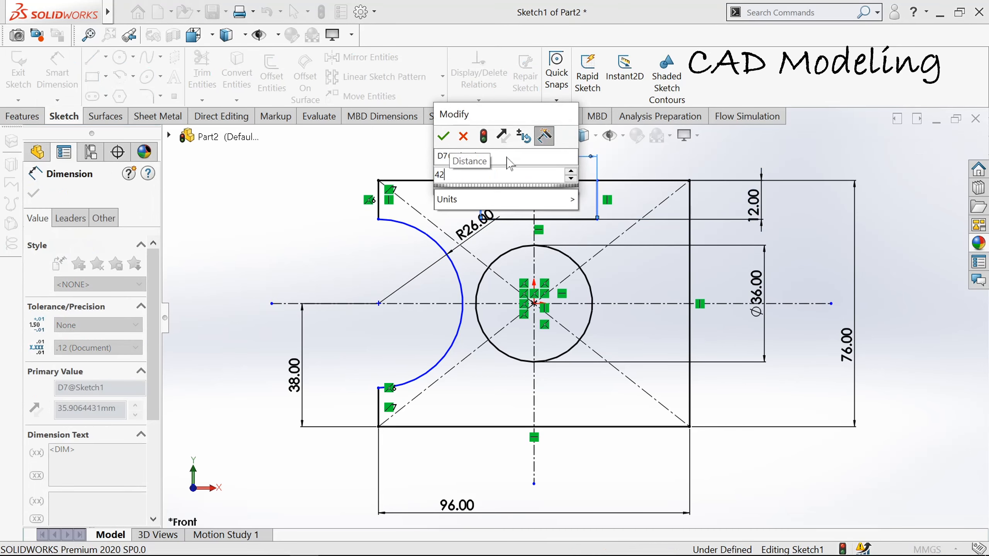
click(443, 138)
scroll(498, 176, down, 1)
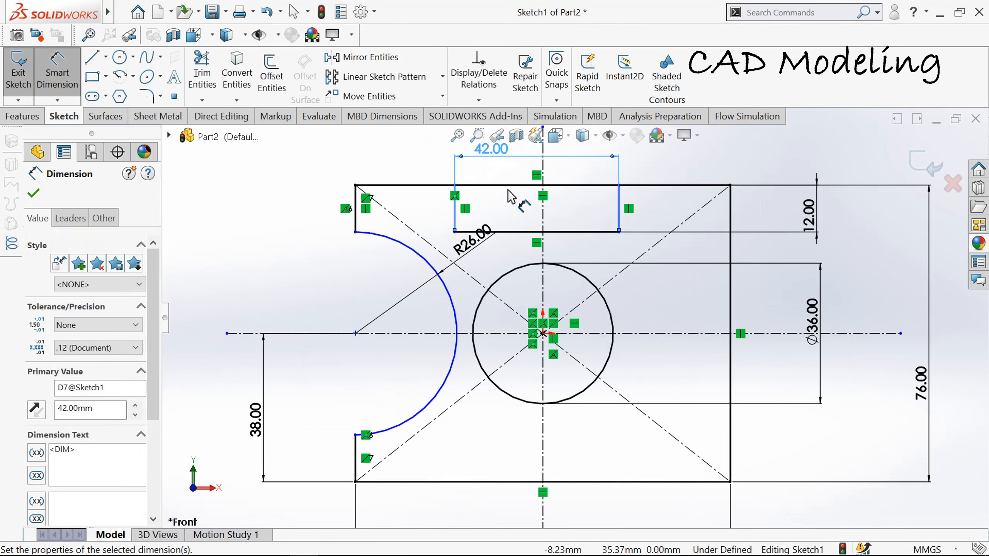
scroll(483, 210, up, 2)
click(32, 193)
Dimension the distance from the small rectangle's left side to the vertical centerline to 21 mm
key(f)
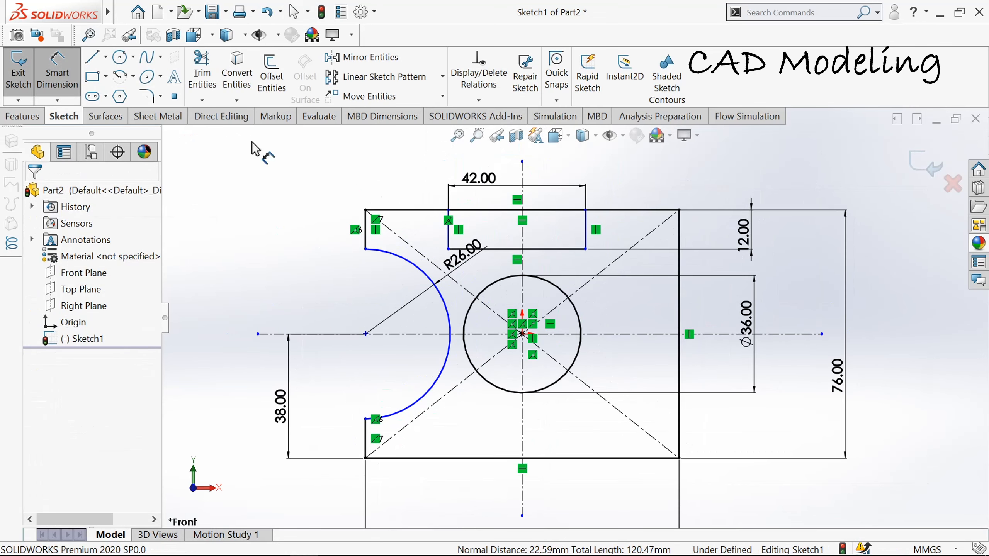
click(69, 91)
click(492, 243)
click(522, 234)
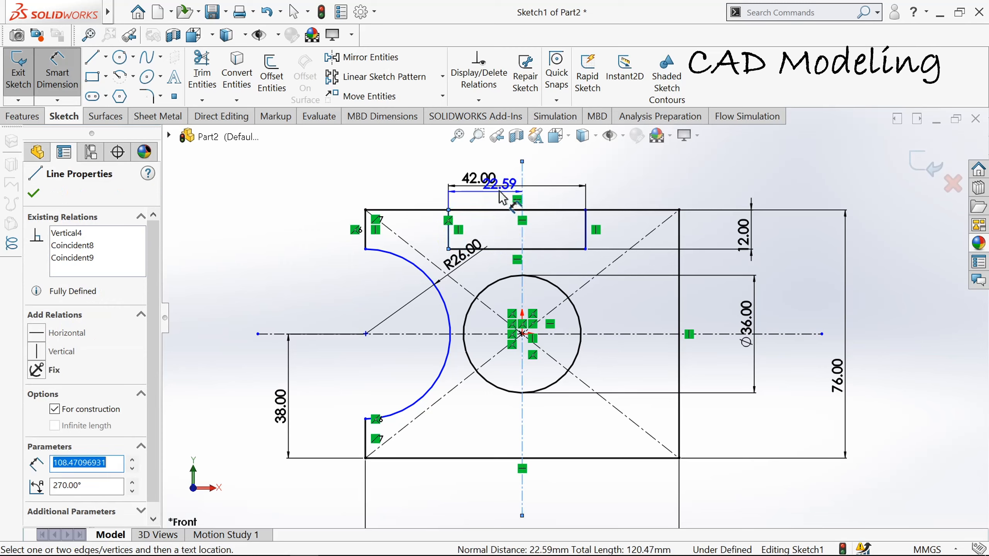
click(502, 177)
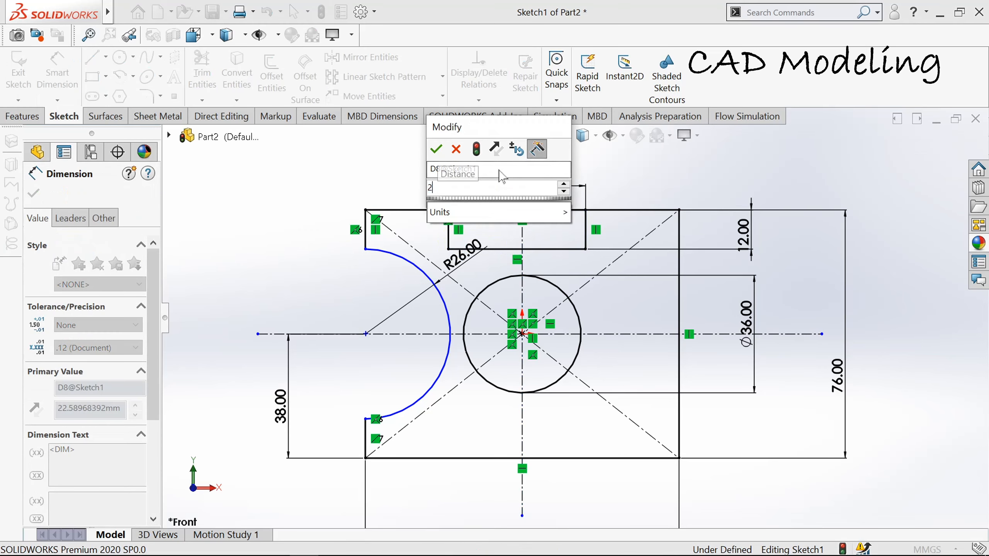
key(Return)
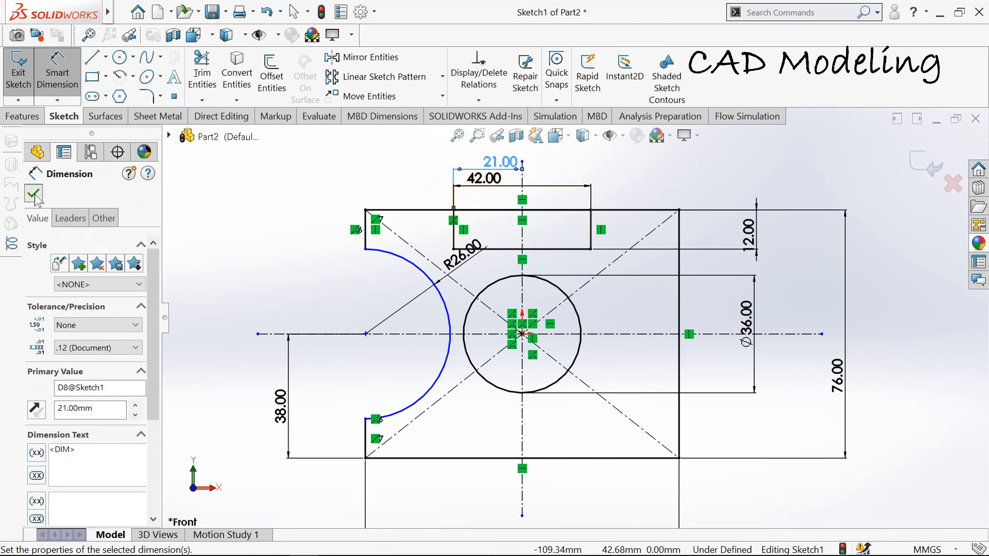
click(33, 193)
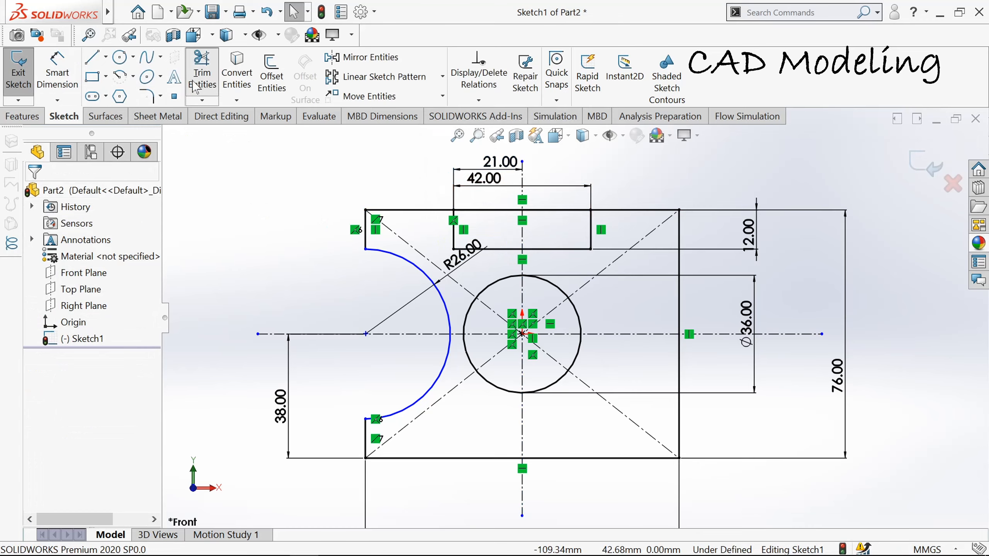
Power trim the plate's top edge between the small rectangle's sides to open the rectangular notch
click(199, 84)
mouse_move(490, 215)
mouse_down()
mouse_move(578, 216)
mouse_move(568, 226)
mouse_up()
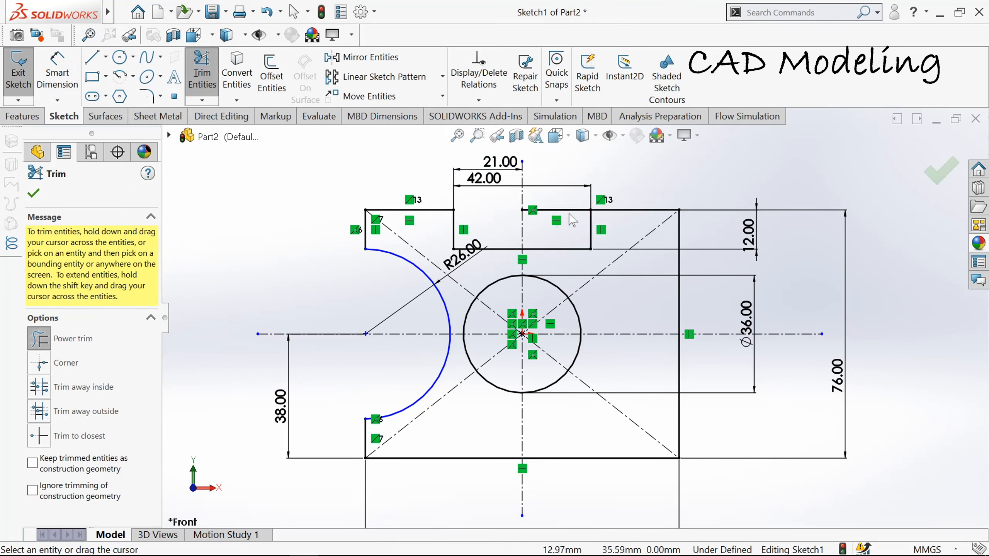
click(33, 196)
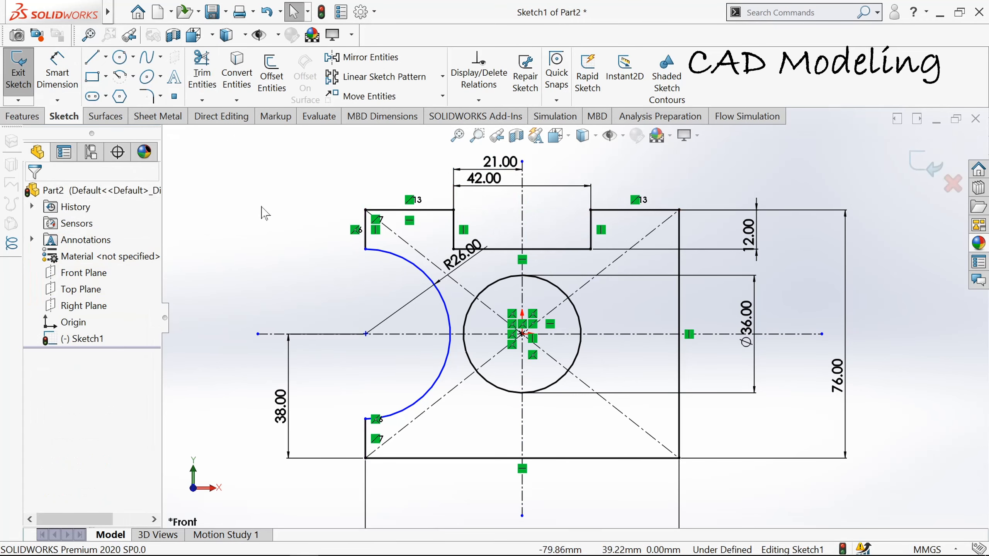
Mirror the three lines of the upper rectangular notch about the horizontal centerline, keeping the originals
key(f)
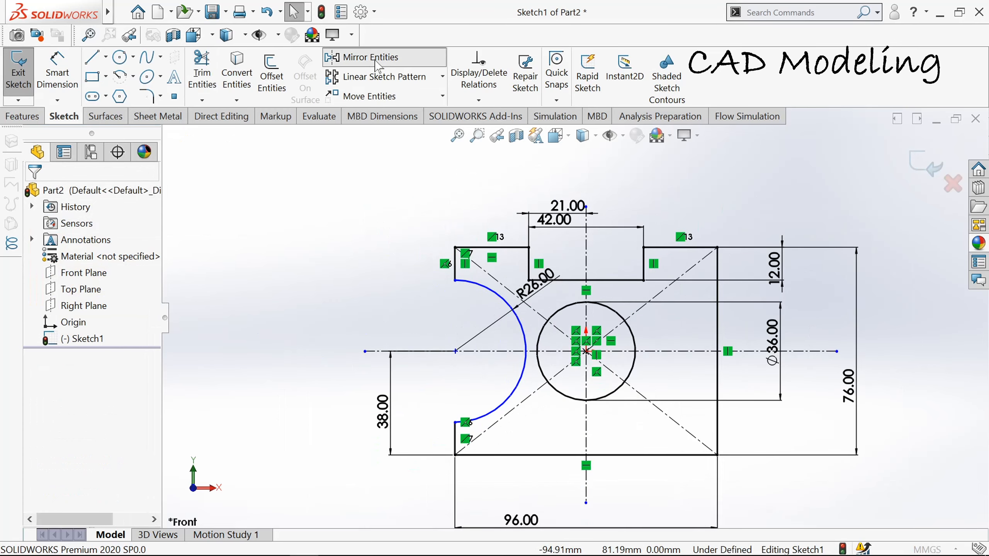
click(377, 64)
scroll(614, 273, down, 1)
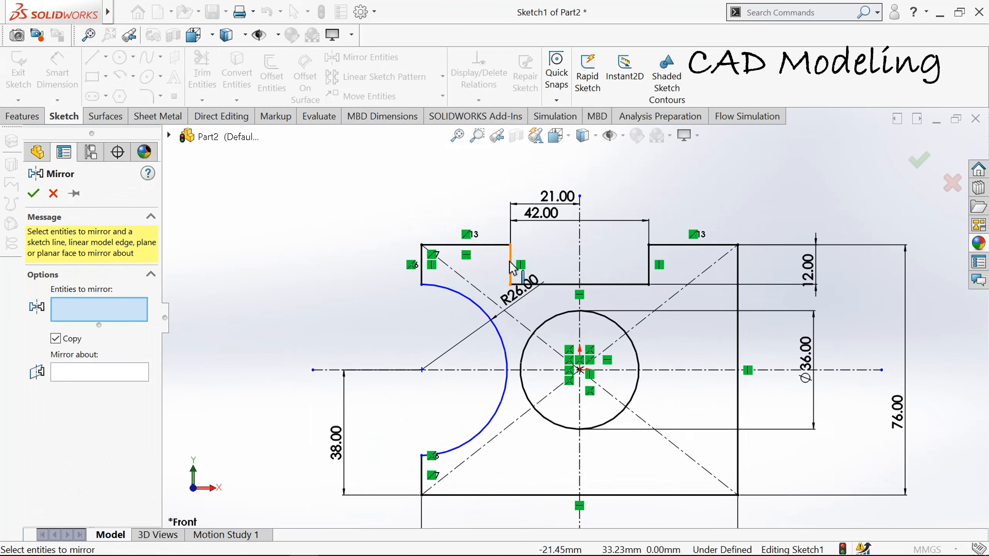
click(511, 268)
click(546, 285)
click(649, 269)
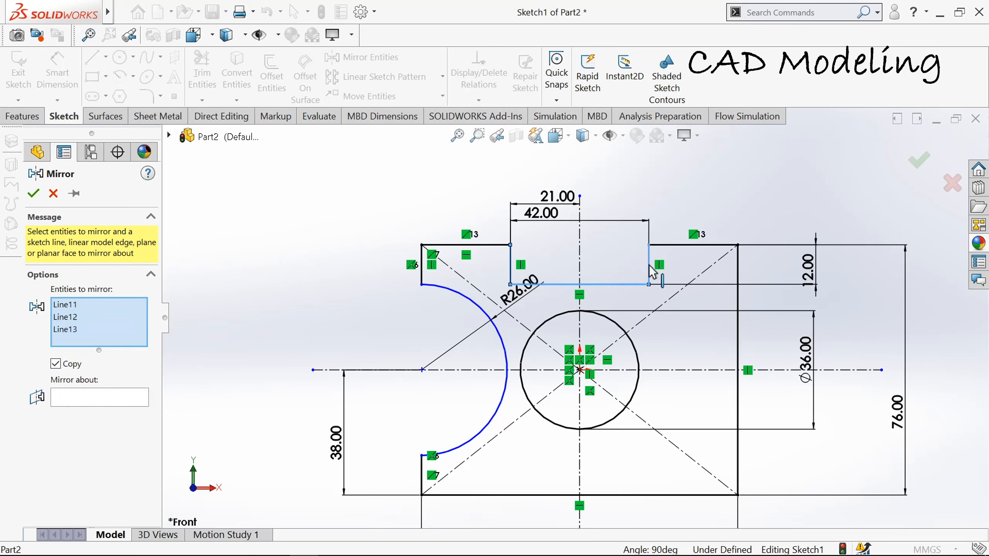
click(116, 397)
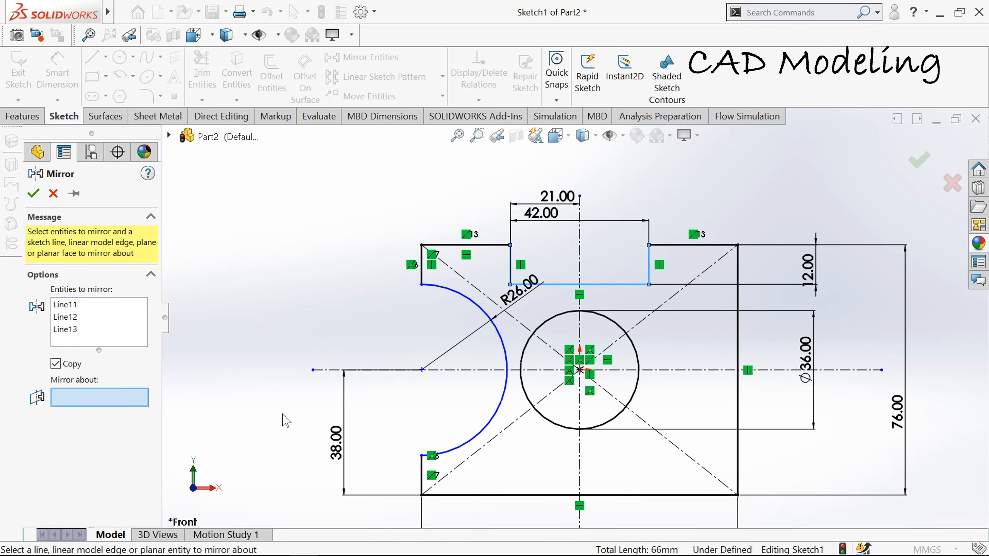
click(459, 374)
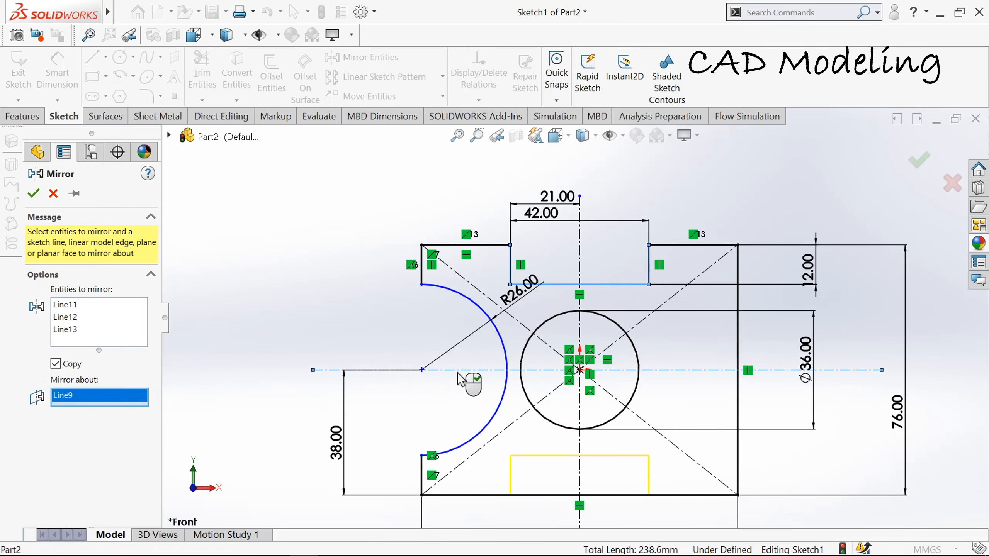
key(z)
click(34, 194)
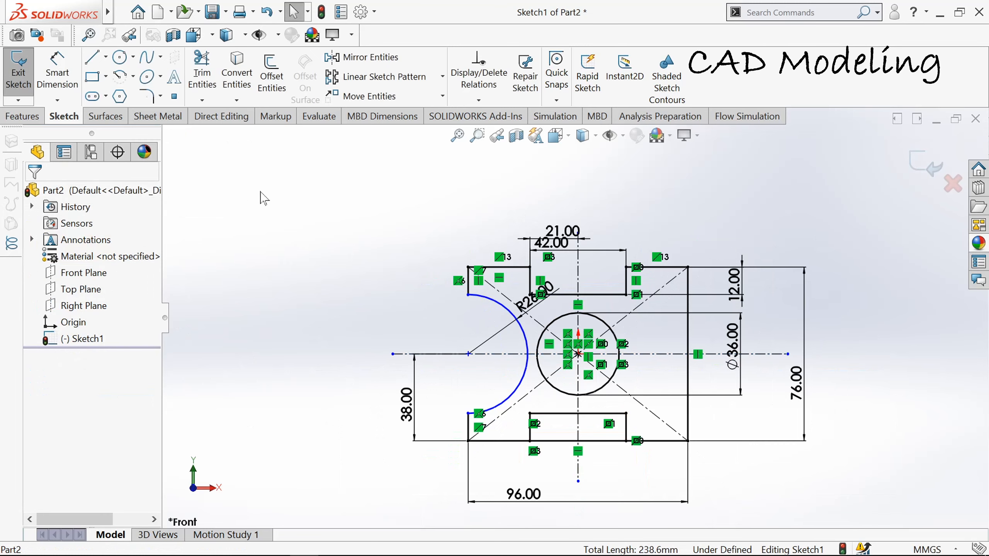
Mirror the left semicircular notch arc about the vertical centerline, keeping the original
click(383, 67)
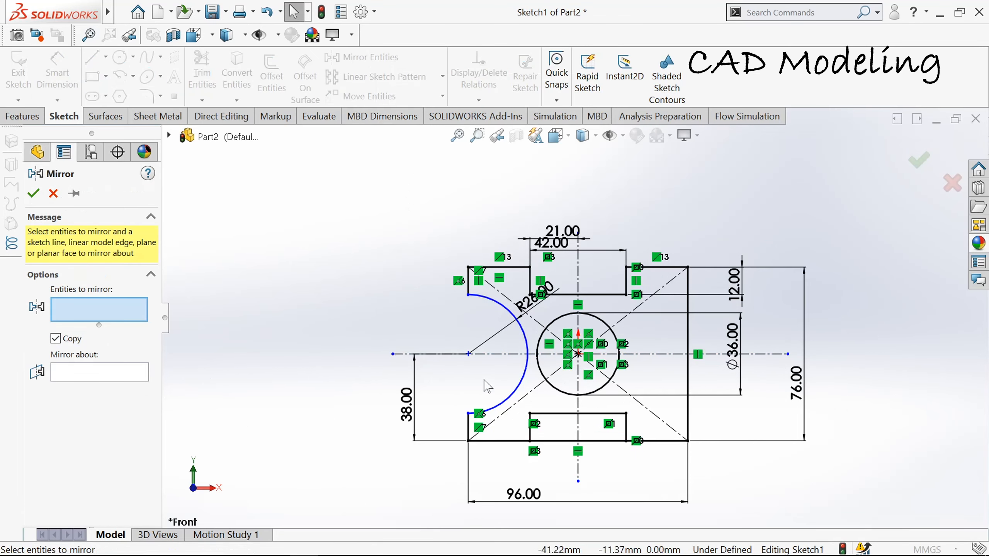
click(515, 390)
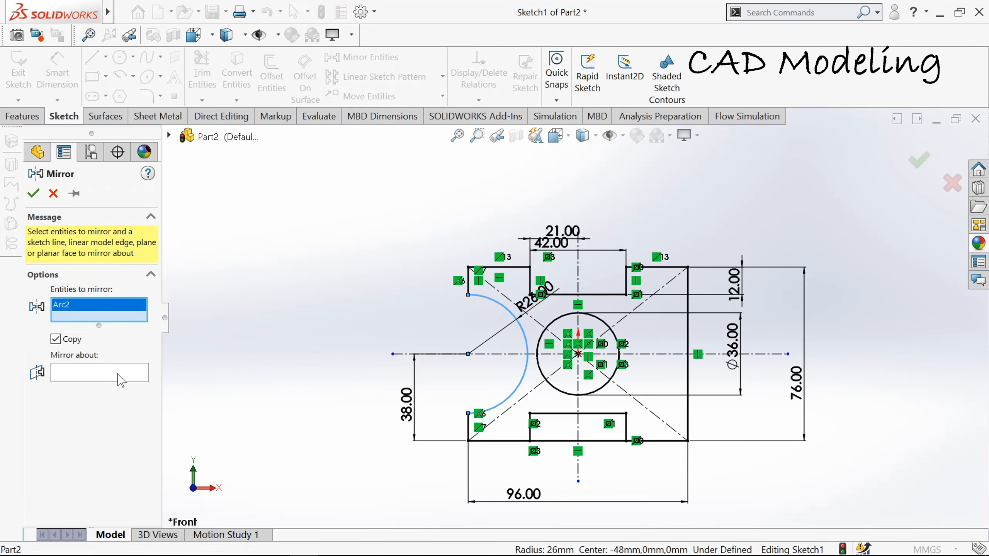
click(121, 380)
scroll(657, 408, down, 3)
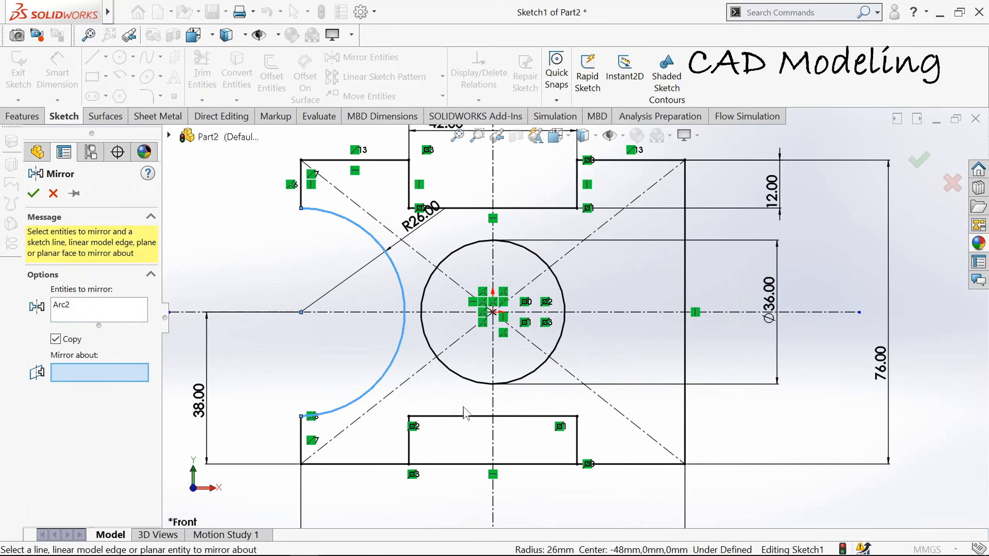
click(492, 399)
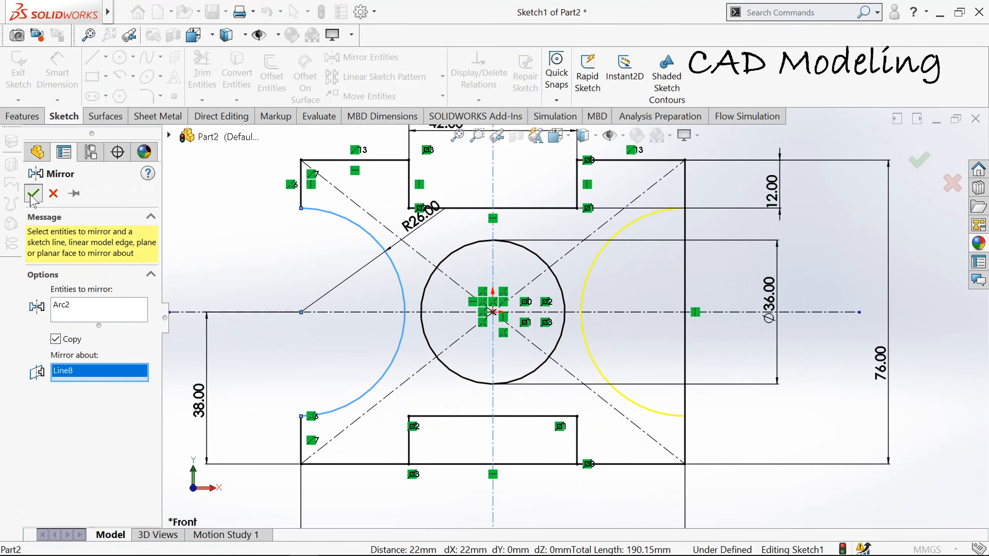
click(32, 193)
key(f)
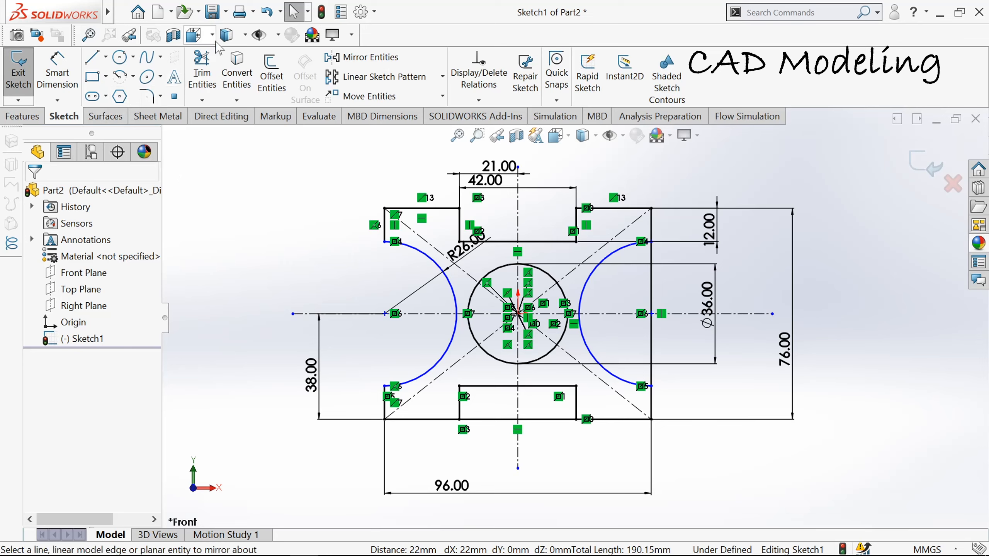
Power trim both pieces of the plate's right edge between the mirrored arc's endpoints to open the right semicircular notch
click(202, 72)
drag(678, 278, 628, 290)
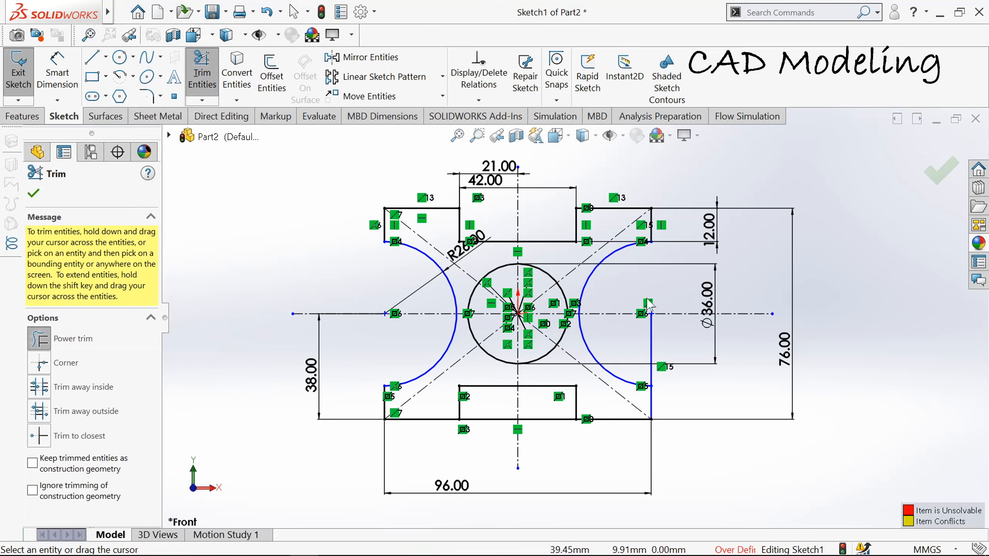
drag(678, 340, 636, 342)
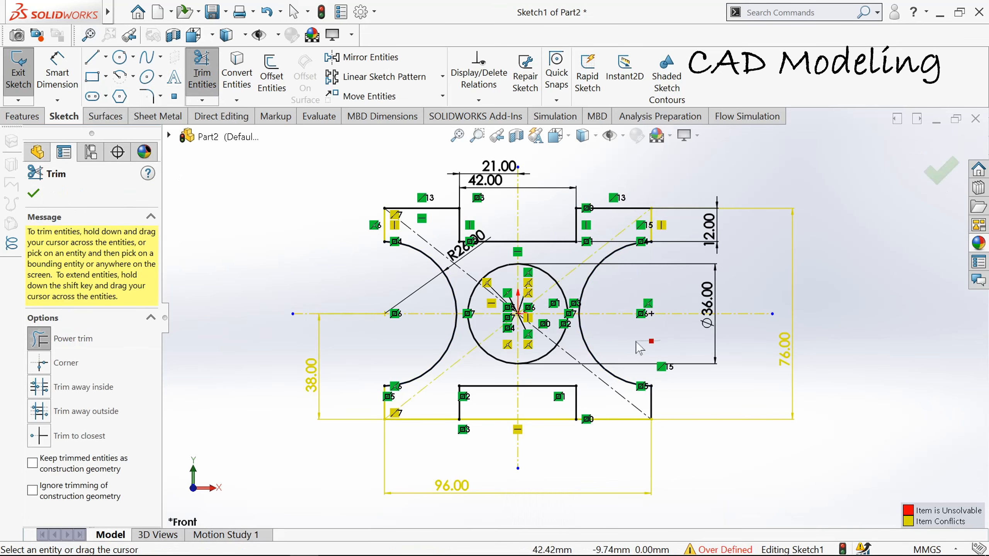
click(32, 194)
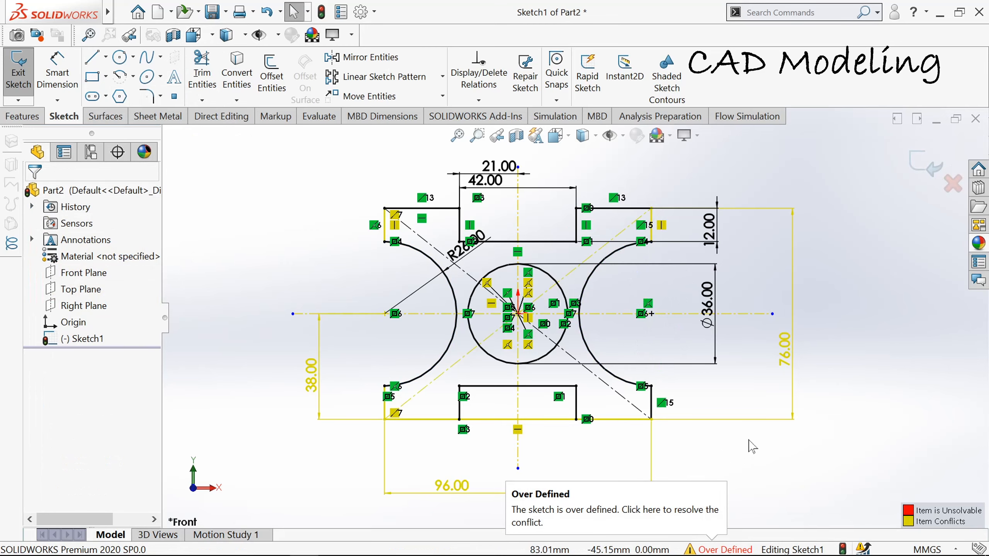
Delete the 38 mm vertical dimension between the left arc's center and the plate's bottom edge
scroll(749, 440, down, 1)
scroll(749, 440, up, 1)
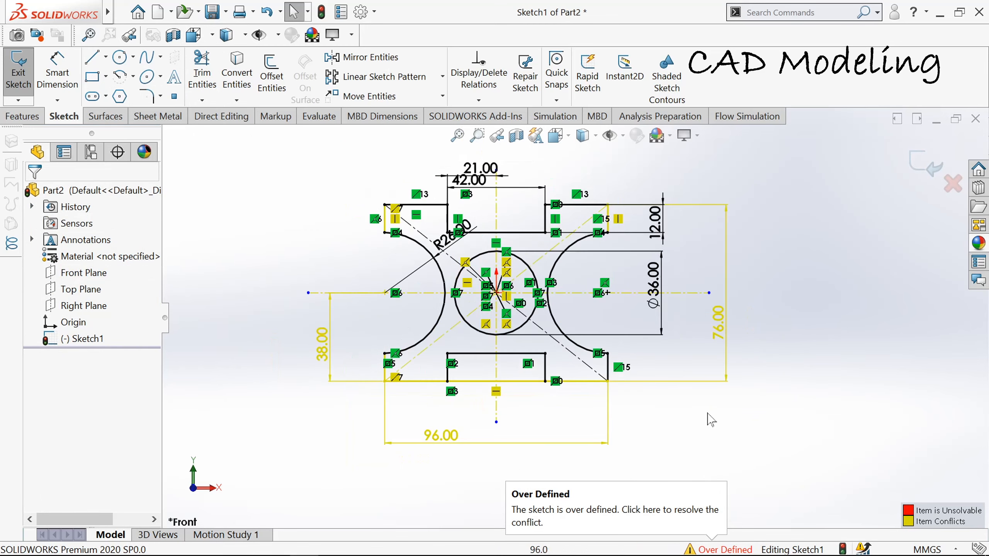
click(322, 346)
right_click(320, 341)
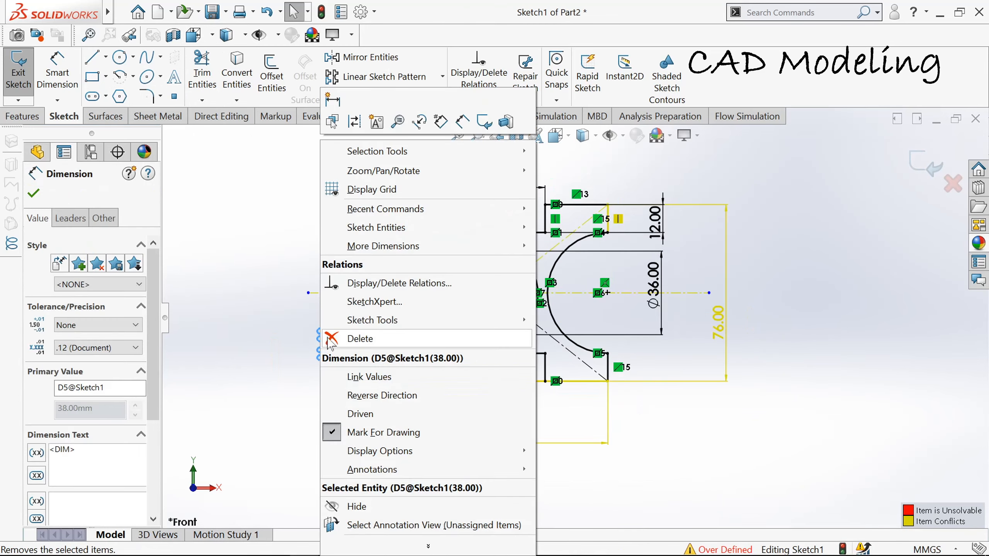
click(332, 338)
scroll(470, 276, down, 2)
scroll(267, 336, up, 1)
key(s)
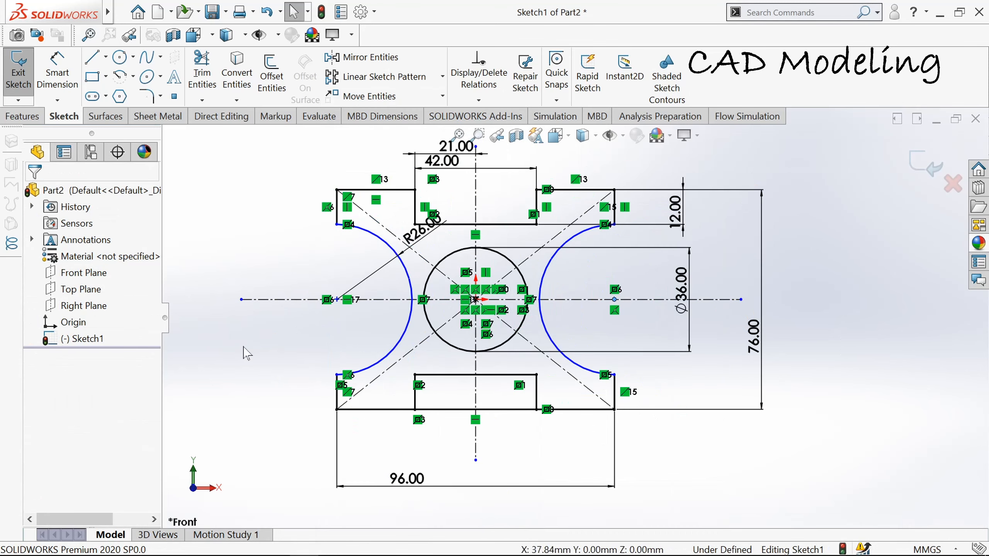
Add a coincident relation between the left arc's center point and the short vertical edge at the plate's lower left
click(337, 301)
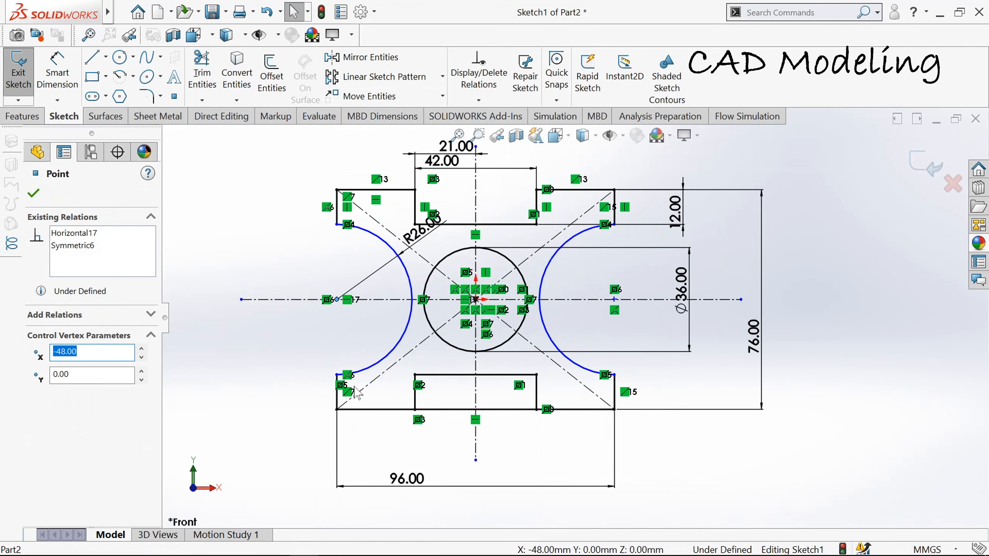
ctrl+click(338, 396)
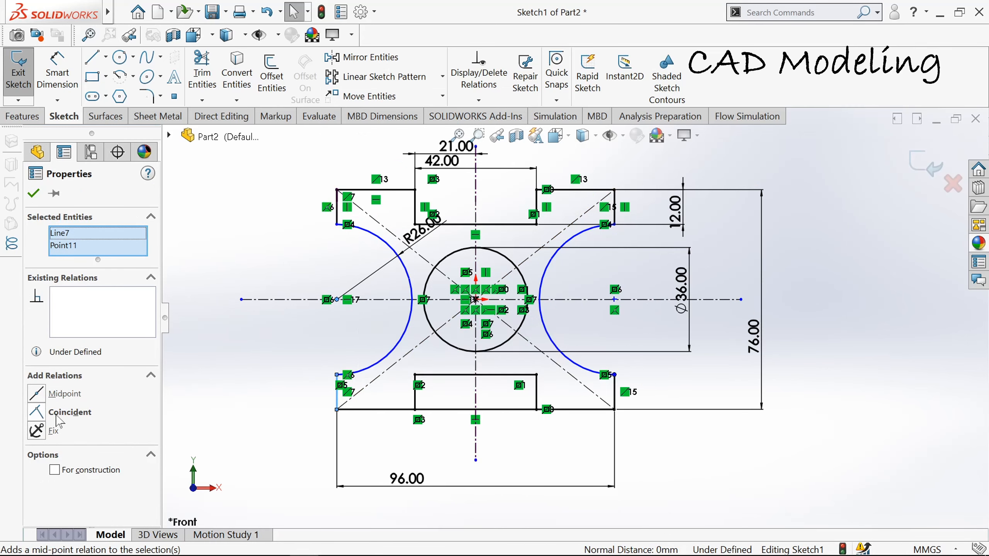
click(36, 414)
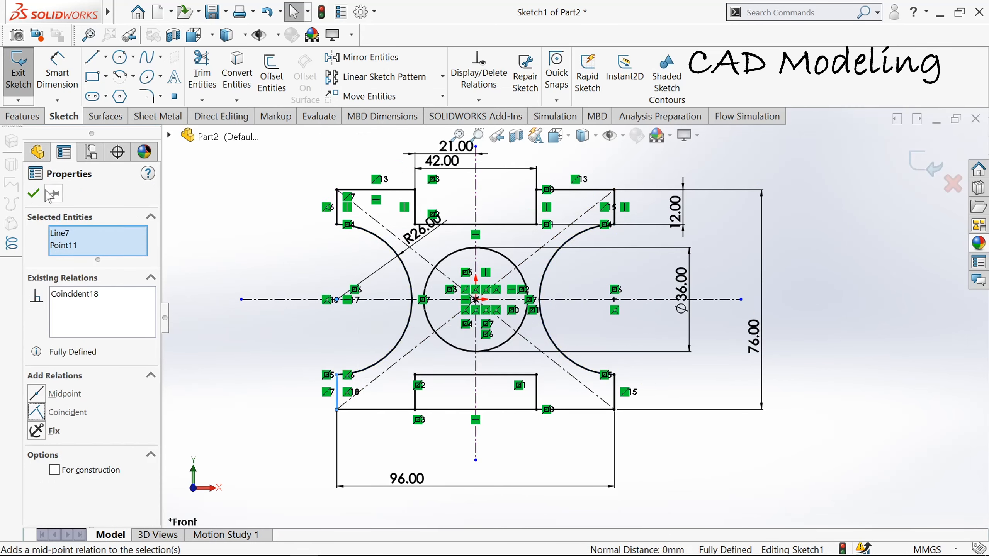
click(33, 193)
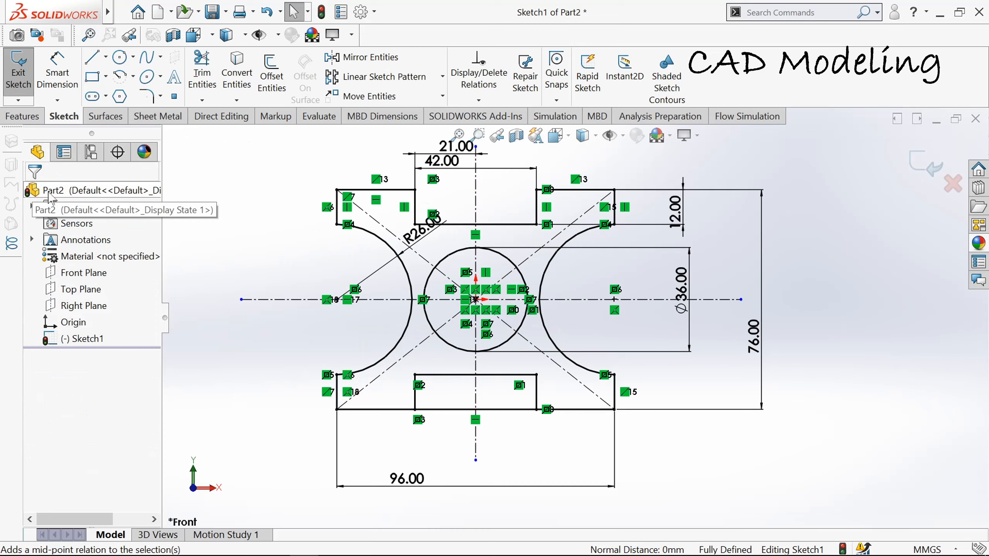
Power trim the plate's bottom edge between the sides of the lower rectangular notch
click(204, 77)
scroll(452, 351, down, 2)
mouse_move(458, 425)
mouse_down()
mouse_move(518, 452)
mouse_move(518, 422)
mouse_up()
scroll(574, 318, up, 2)
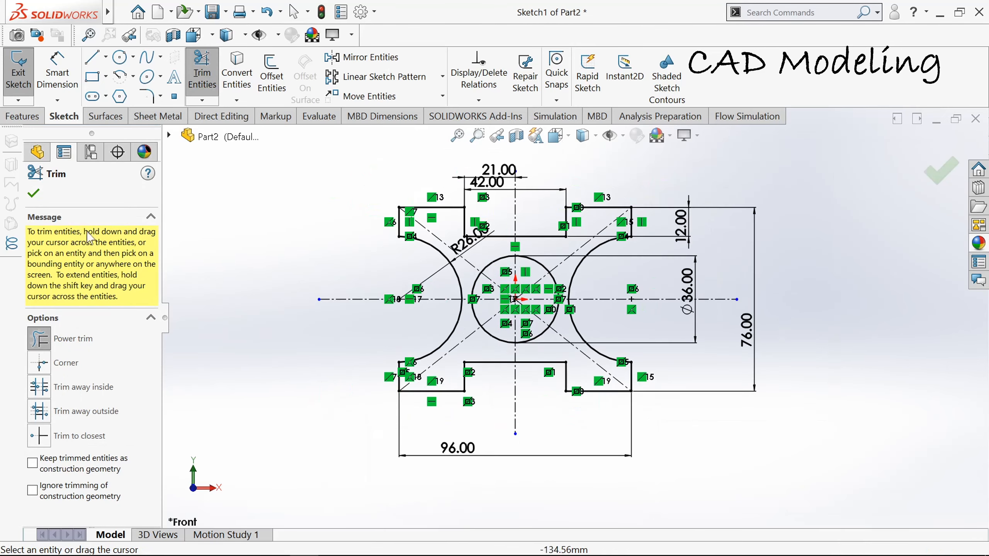
click(33, 194)
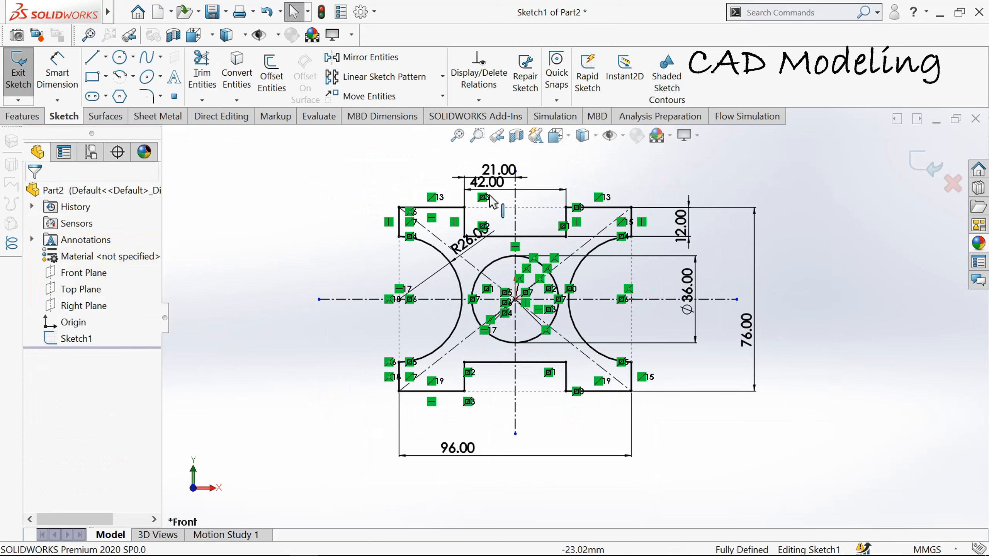
Hide the sketch relation symbols in the graphics area
click(623, 135)
click(611, 302)
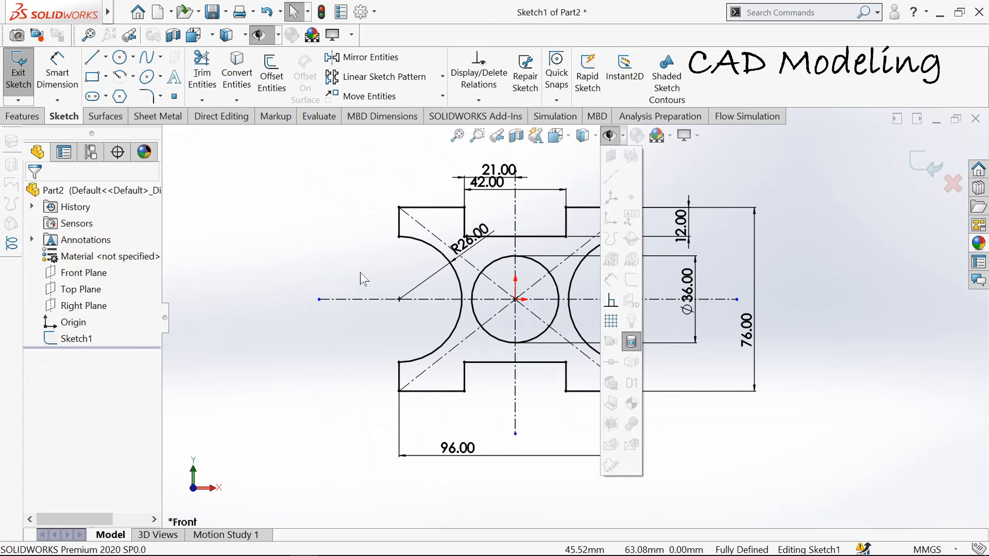
scroll(544, 296, down, 2)
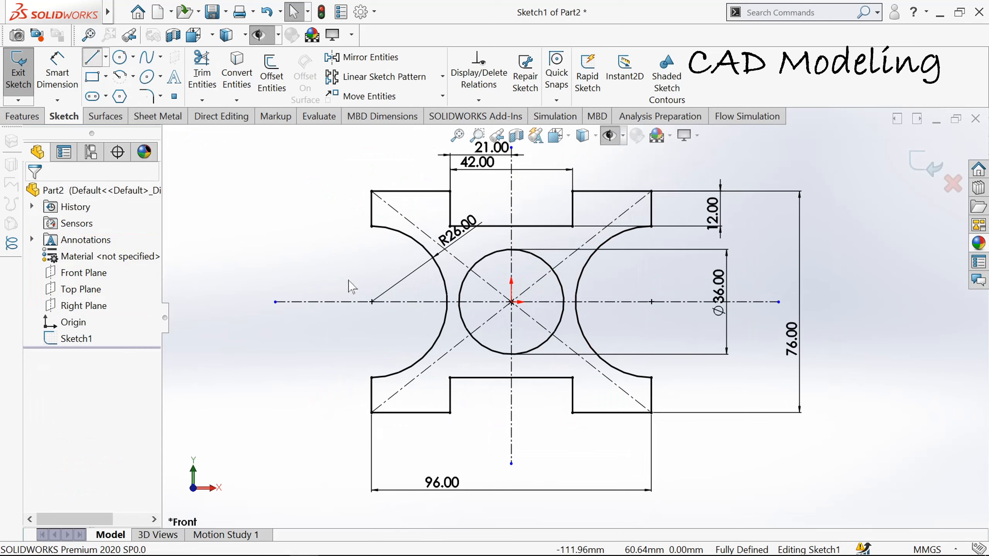
Draw vertical lines joining the endpoints of the left and right arcs to close both semicircular notch openings
key(l)
click(371, 226)
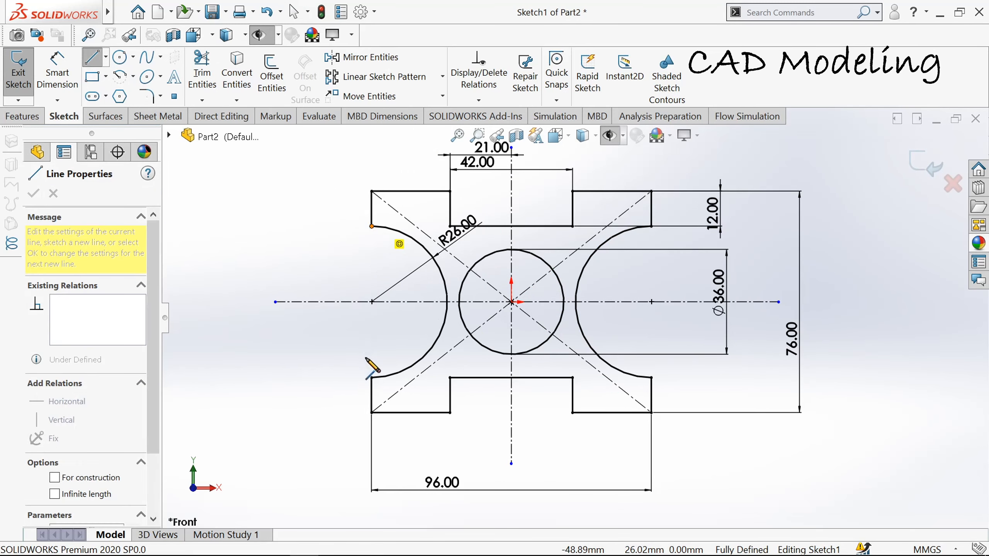
click(372, 378)
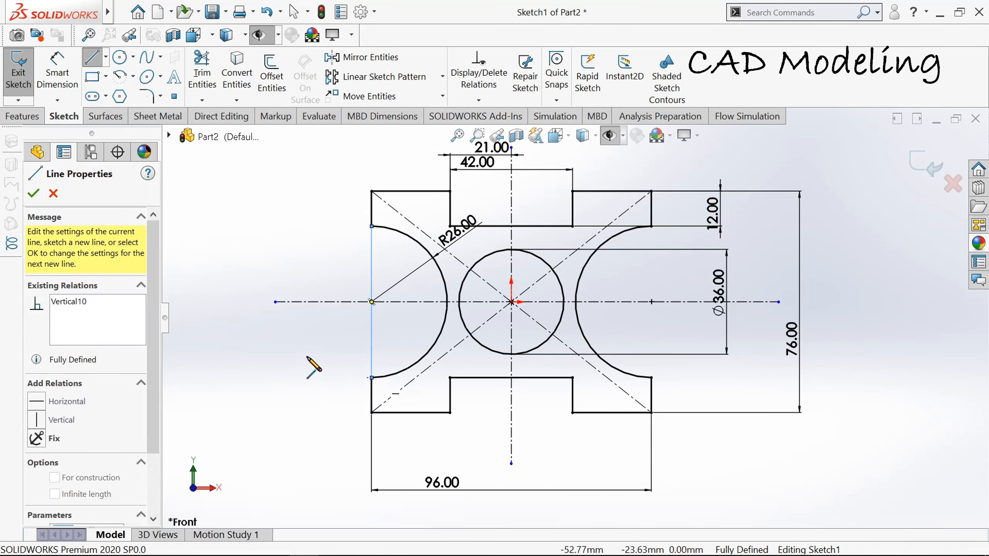
click(34, 194)
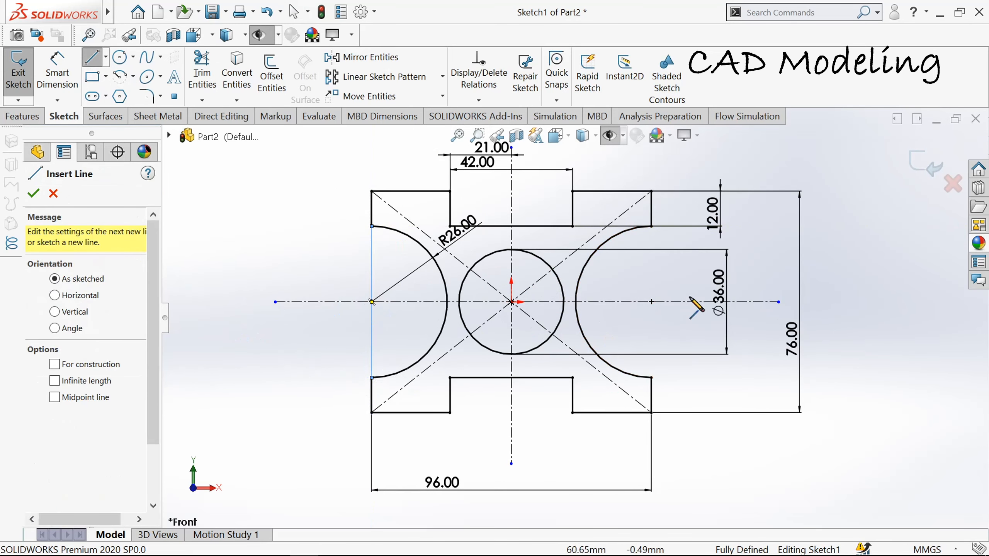
click(651, 227)
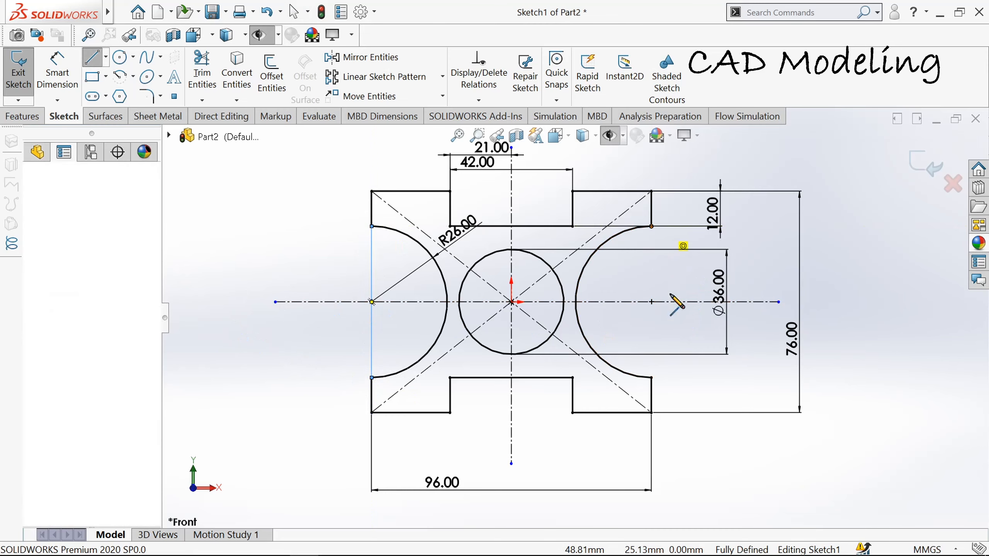
click(651, 378)
key(Escape)
scroll(688, 379, down, 2)
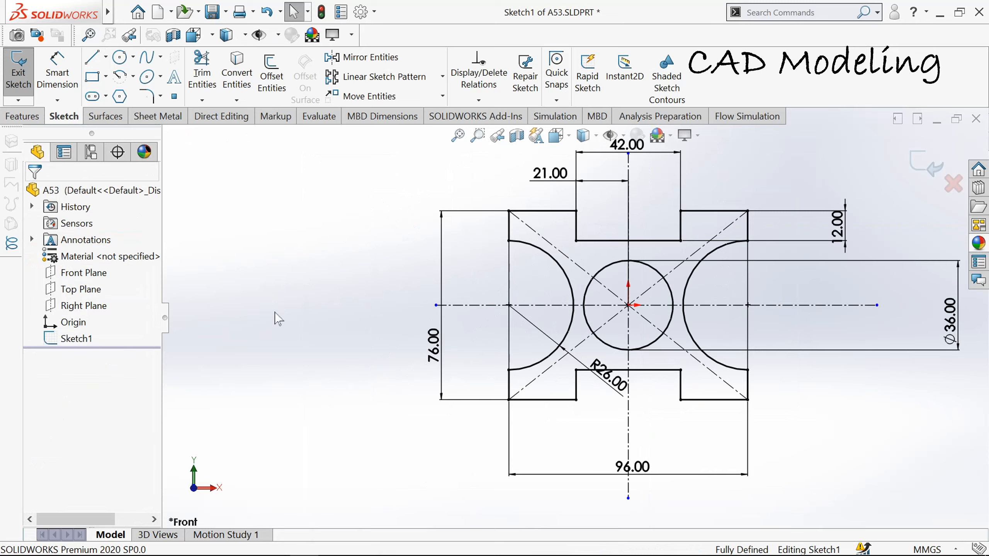
Exit the sketch and extrude its notched plate region around the central hole as a blind boss 66 mm deep
click(20, 81)
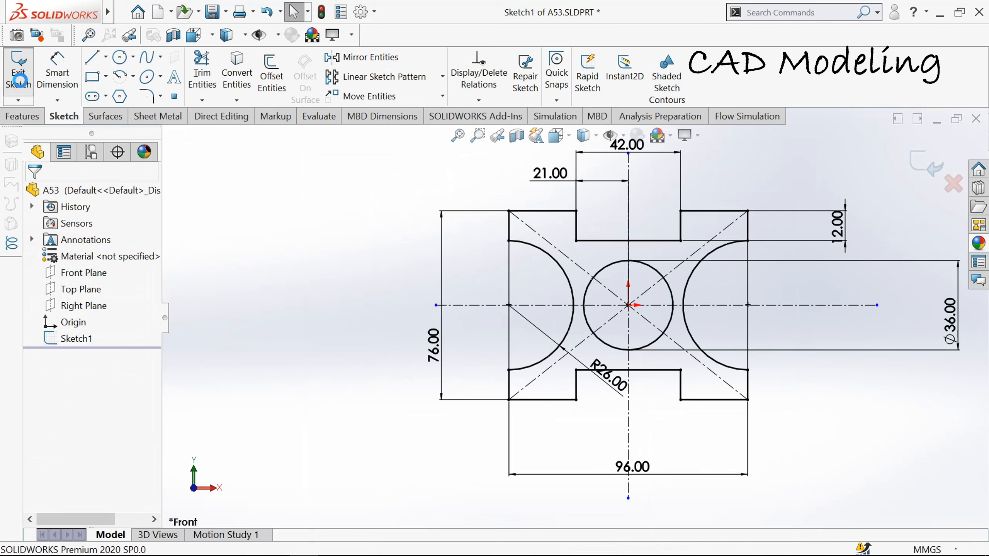
middle_drag(304, 281, 269, 287)
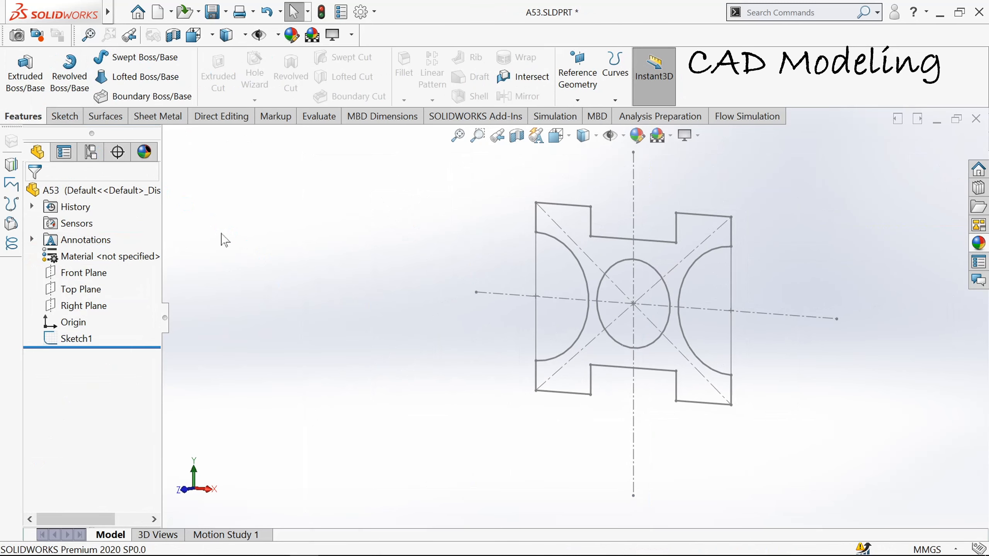
click(25, 72)
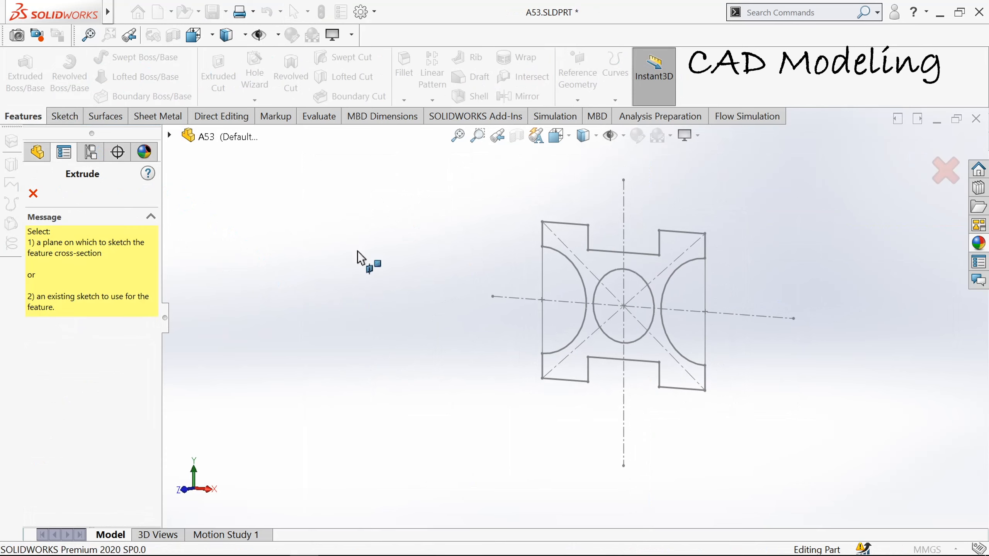
click(170, 135)
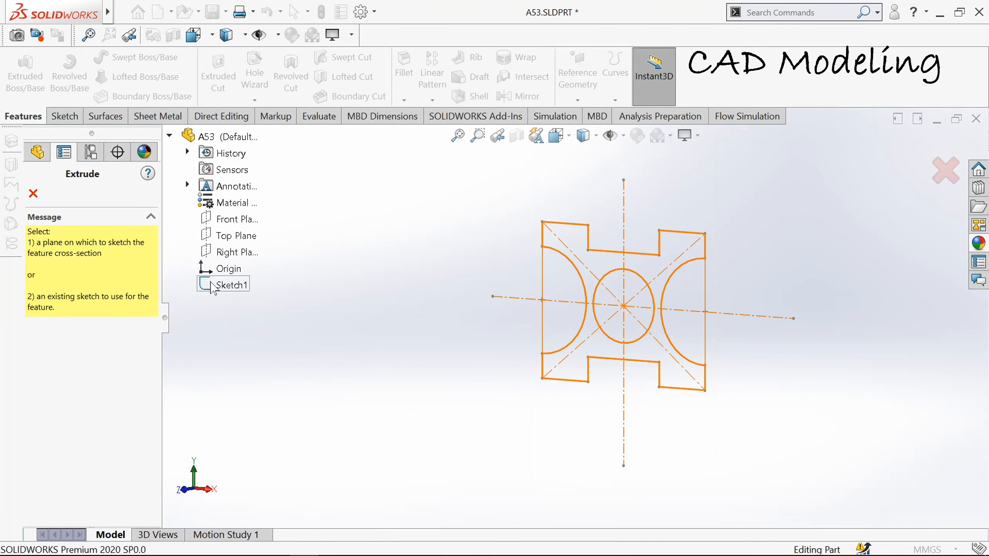
click(210, 284)
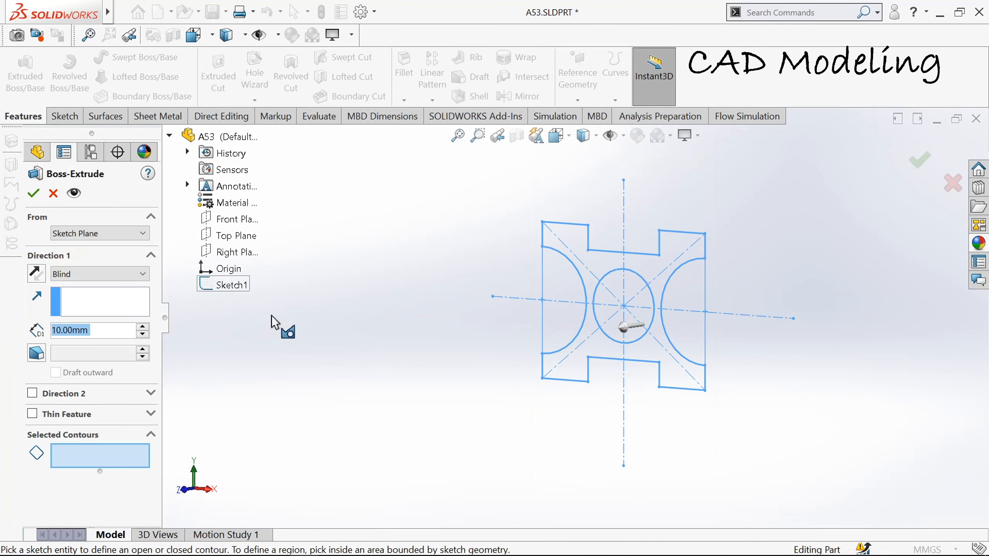
click(577, 240)
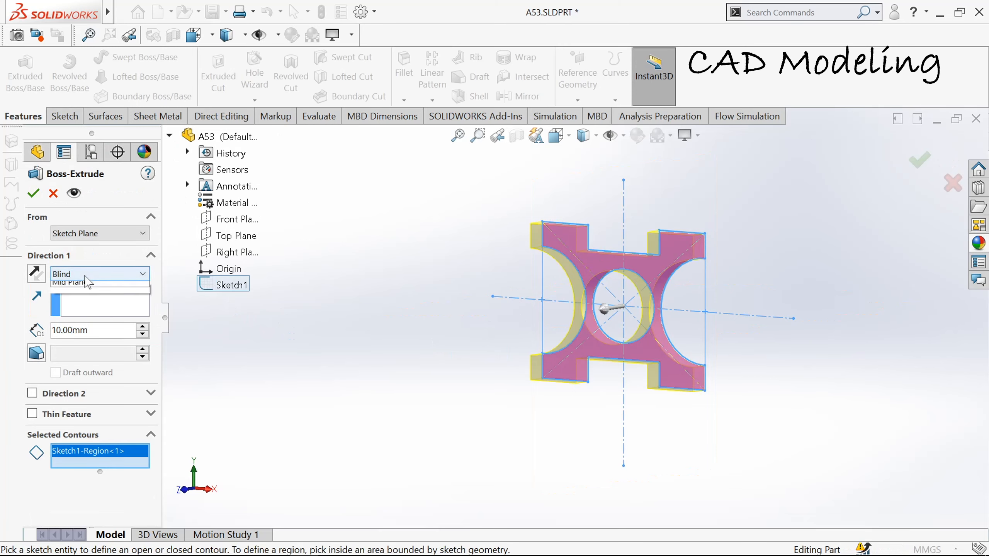
click(85, 276)
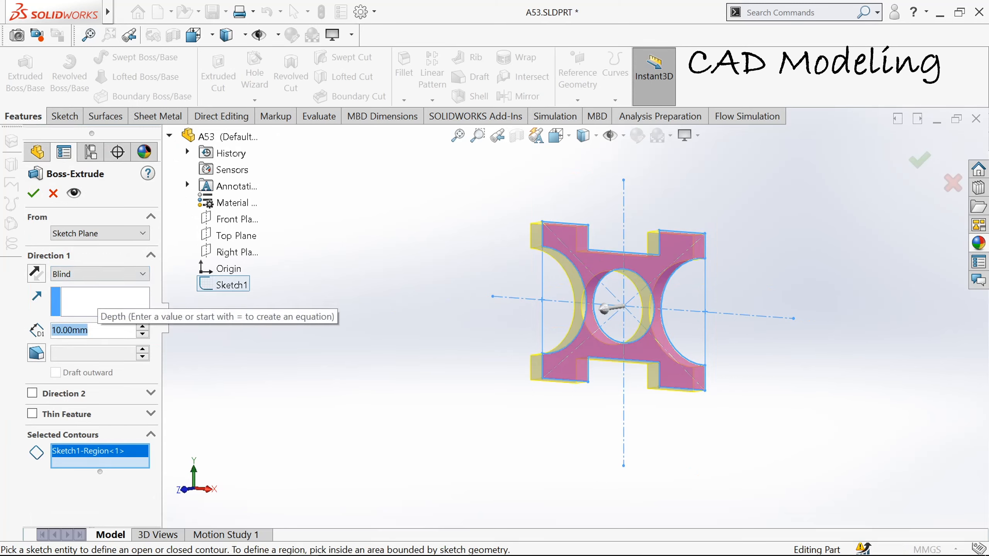
text(66)
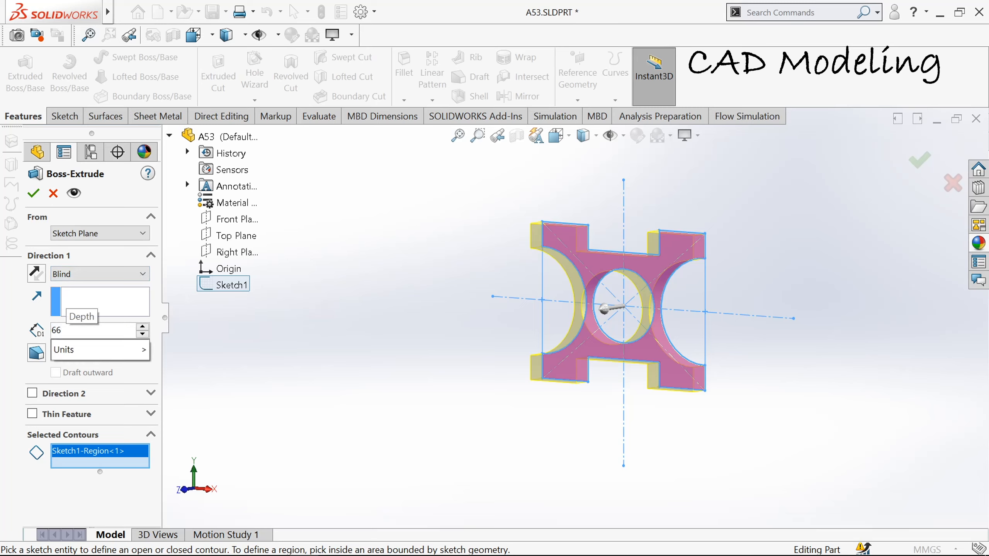
key(Return)
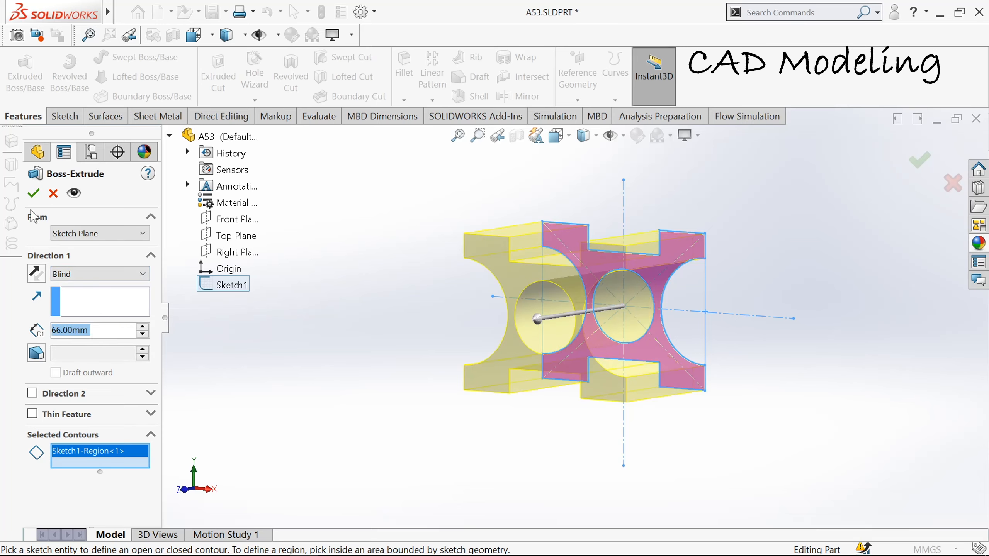
click(33, 192)
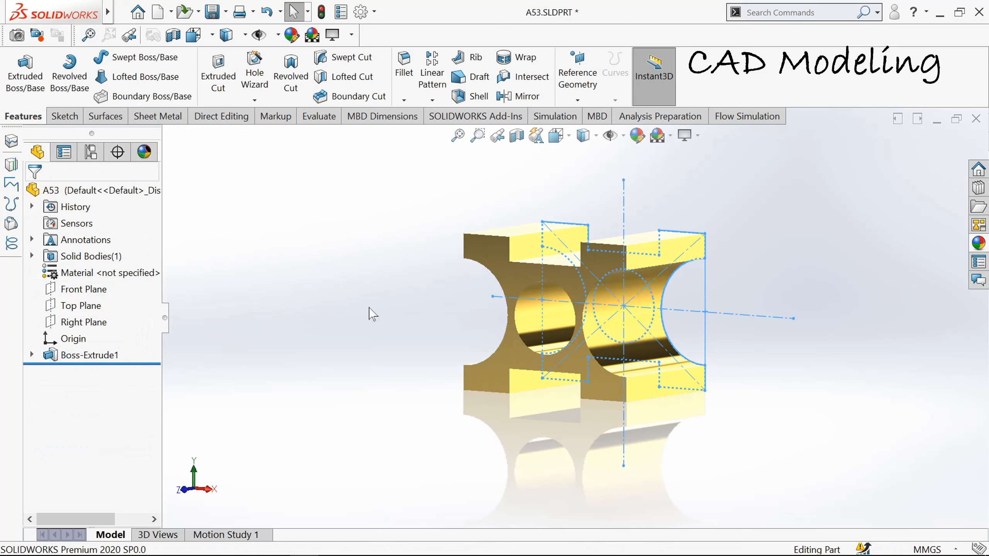
click(369, 308)
scroll(386, 296, down, 1)
scroll(386, 296, up, 1)
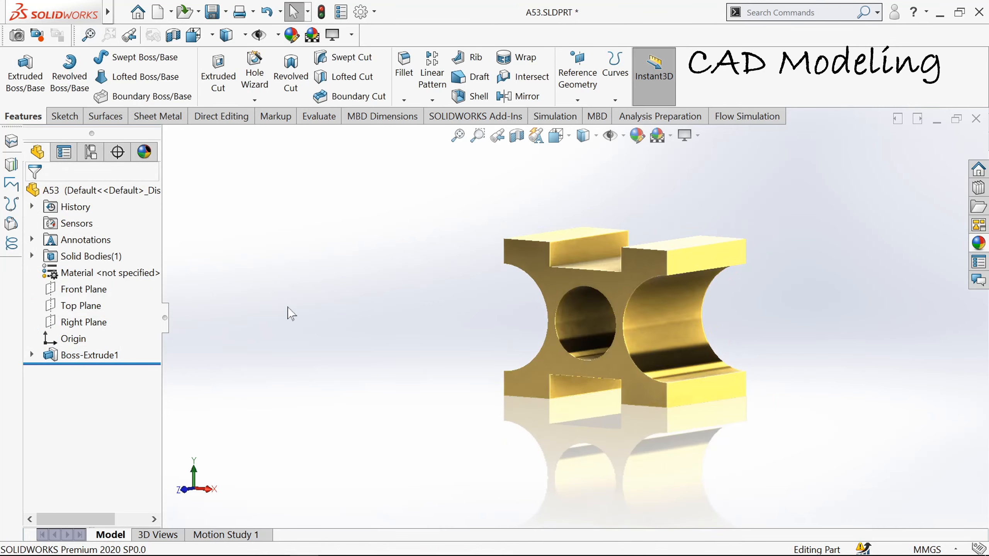
Start a boss extrusion from the existing profile sketch, using the two semicircular side notch regions as contours
click(41, 100)
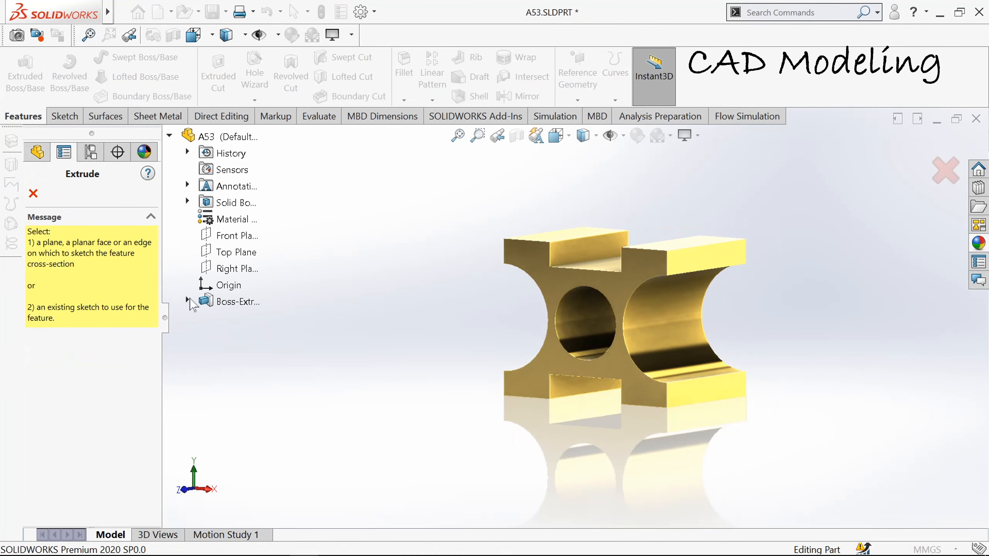
click(240, 318)
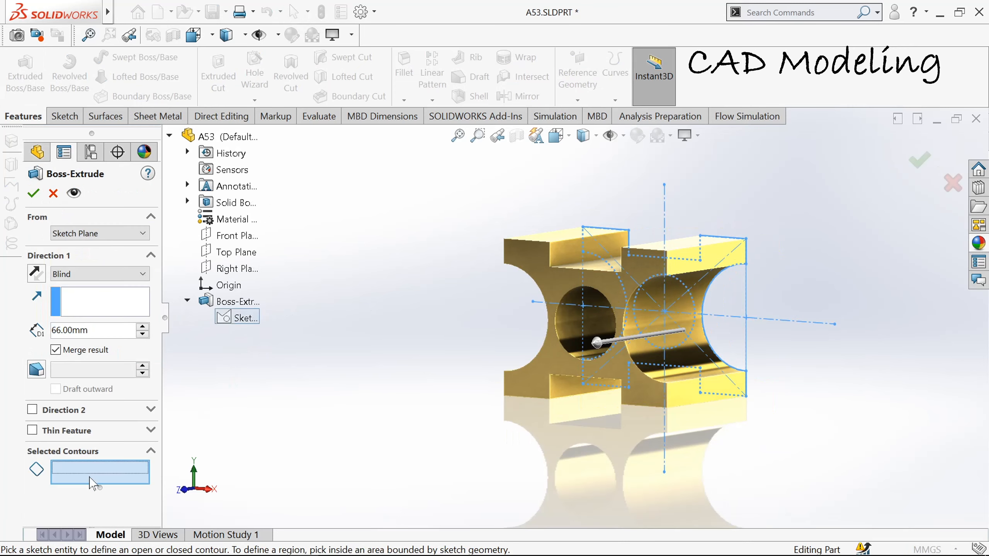
click(740, 344)
mouse_move(440, 317)
middle_down()
mouse_move(492, 308)
mouse_move(507, 316)
middle_up()
click(522, 344)
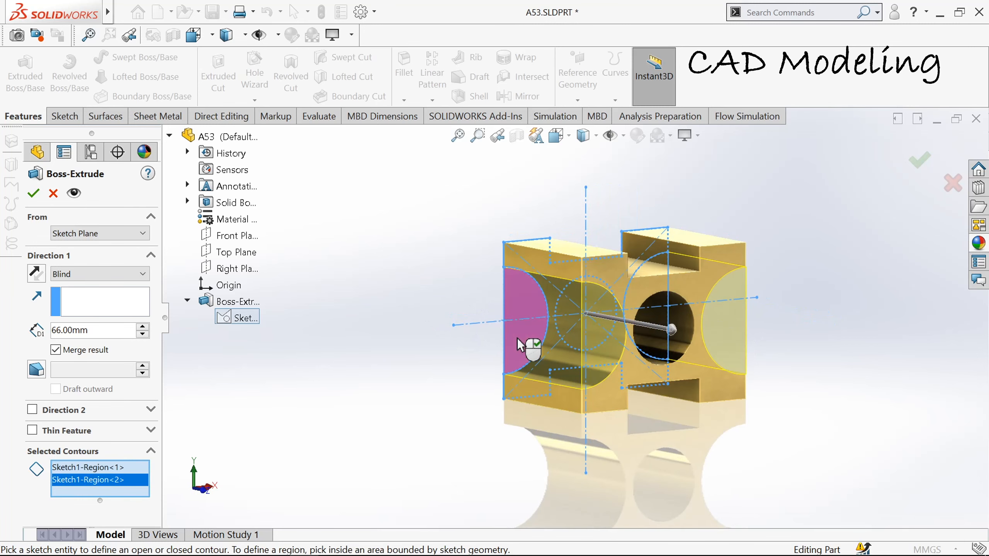
Extrude the two semicircular regions as a blind boss 30 mm deep, starting at an 18 mm offset from the sketch plane
click(90, 233)
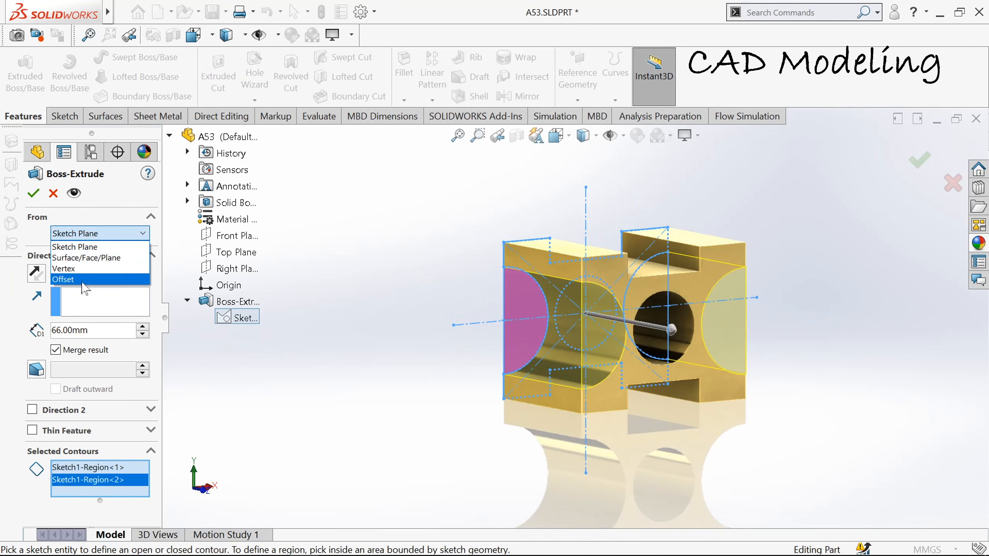
click(96, 279)
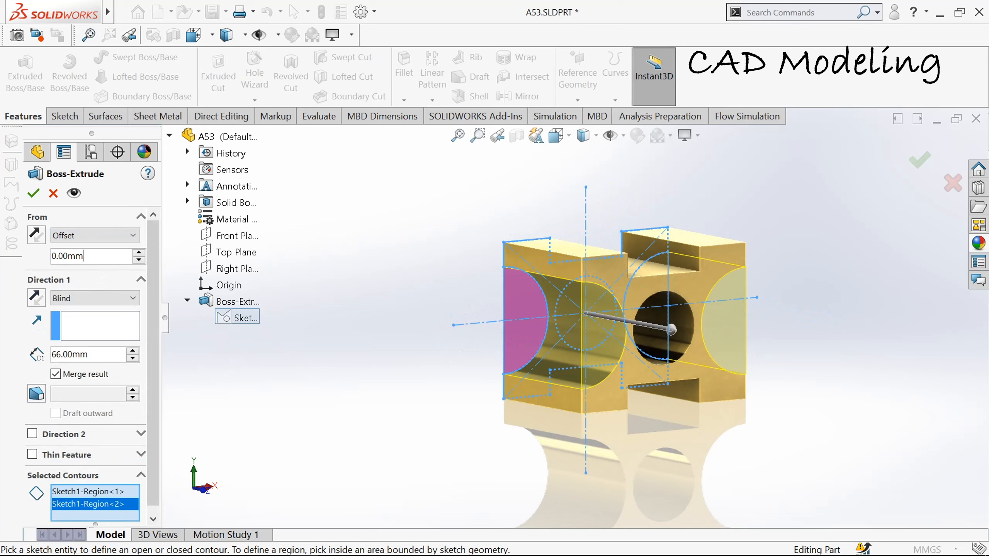
text(18)
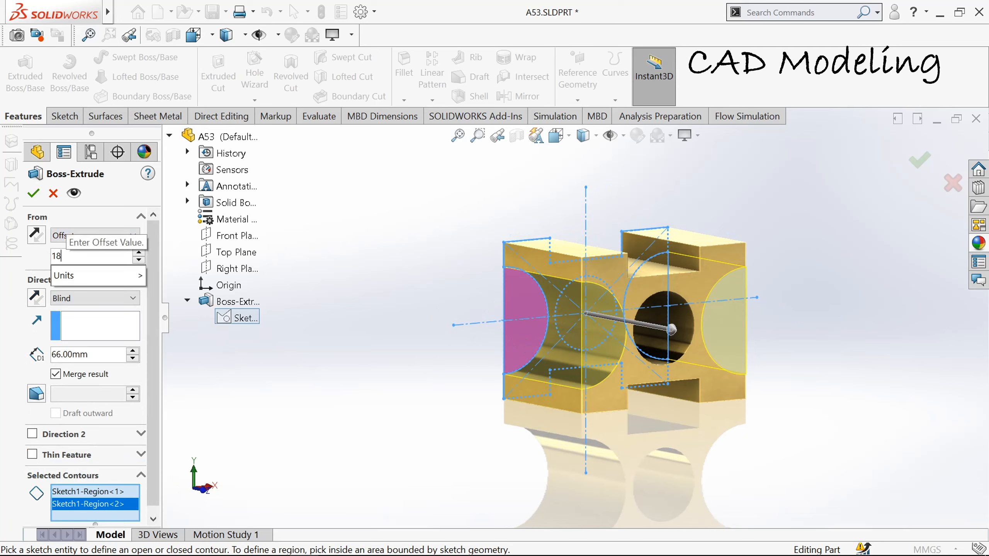
key(Return)
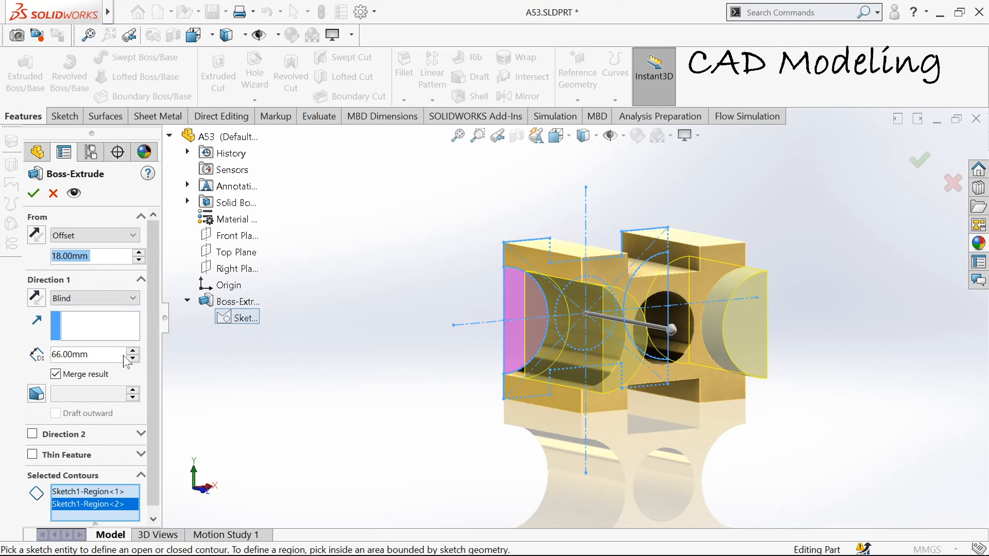
text(3)
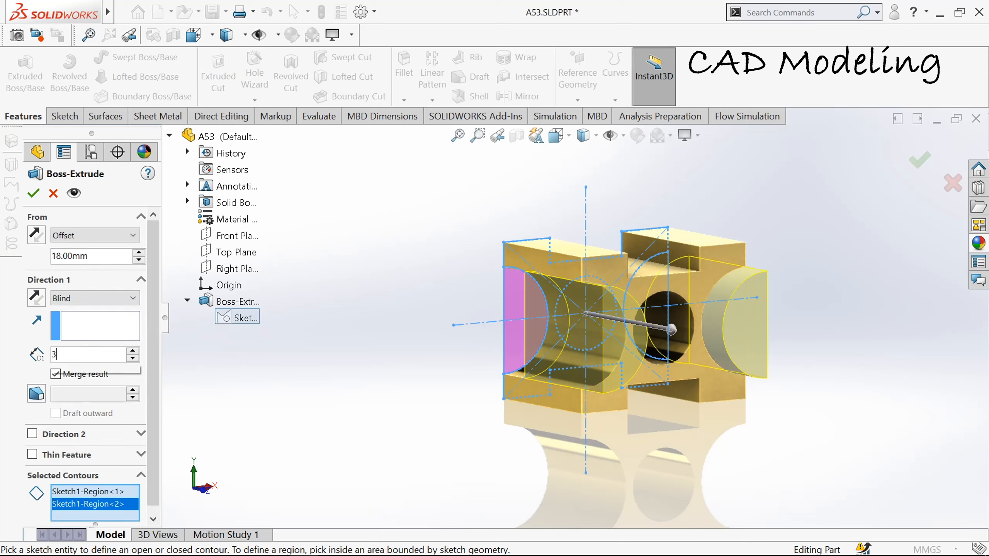
text(0)
key(Return)
click(34, 193)
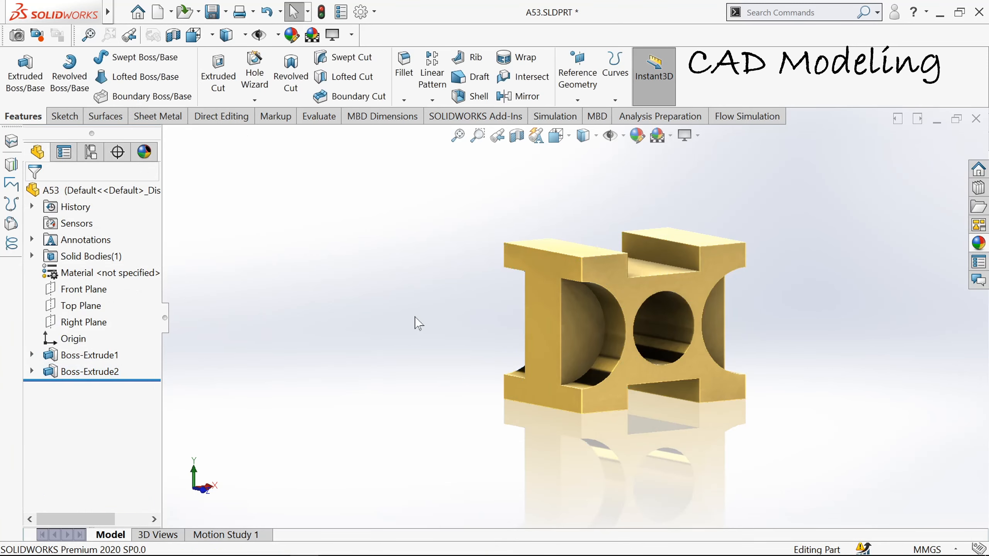
Start a new sketch on the block's I-shaped side face, viewed normal to that face
middle_drag(406, 327, 567, 338)
click(545, 303)
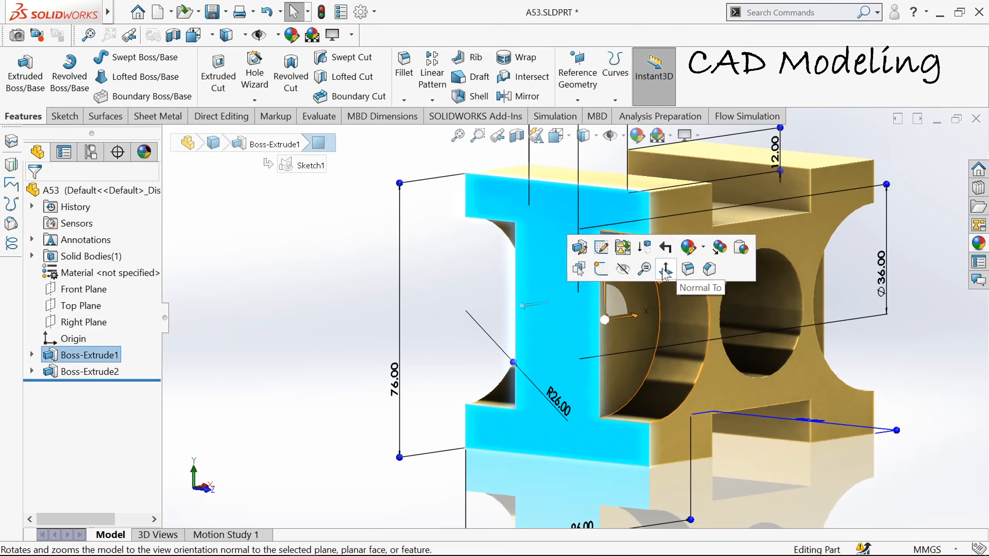
click(641, 249)
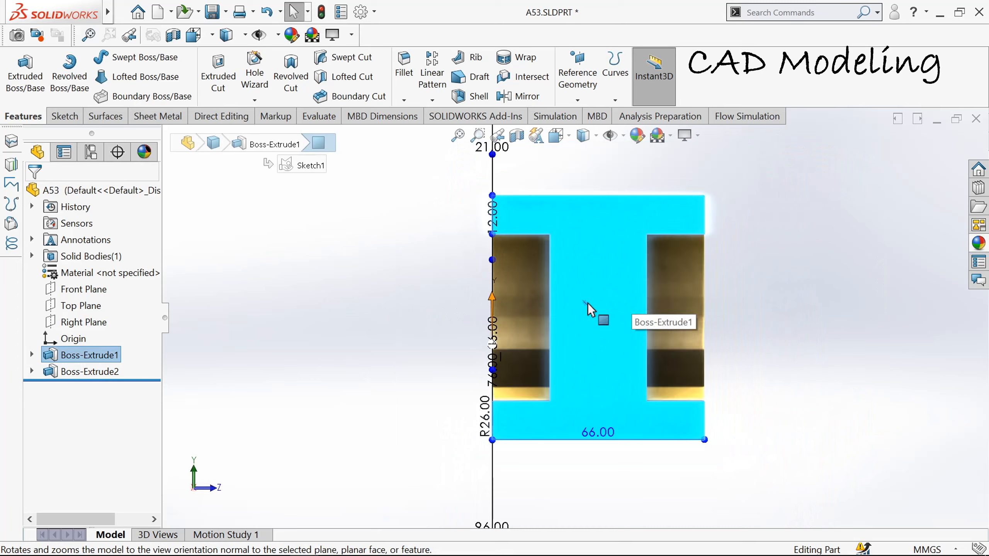
click(66, 117)
click(18, 66)
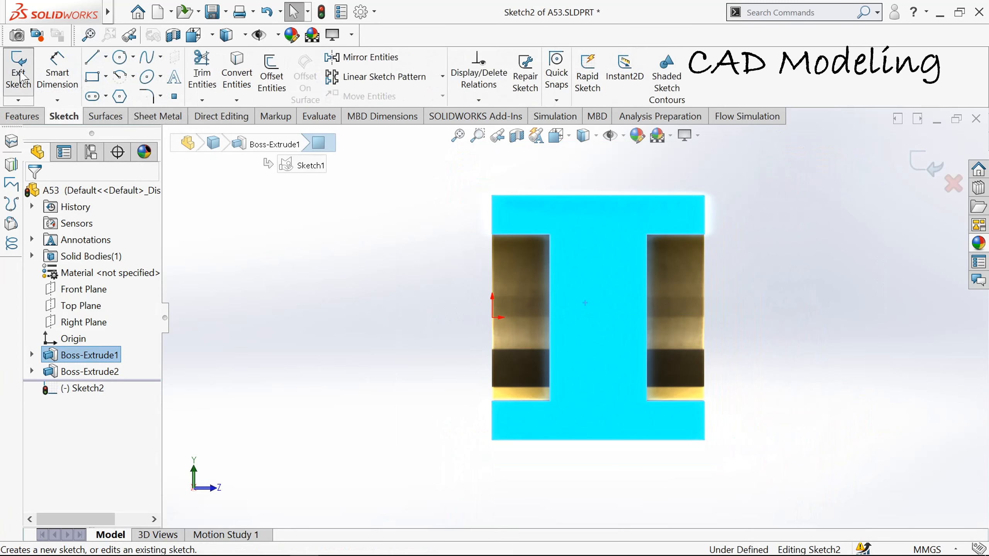
Sketch a center rectangle about 14 mm wide and 25 mm high in the middle of the side face's web
click(105, 77)
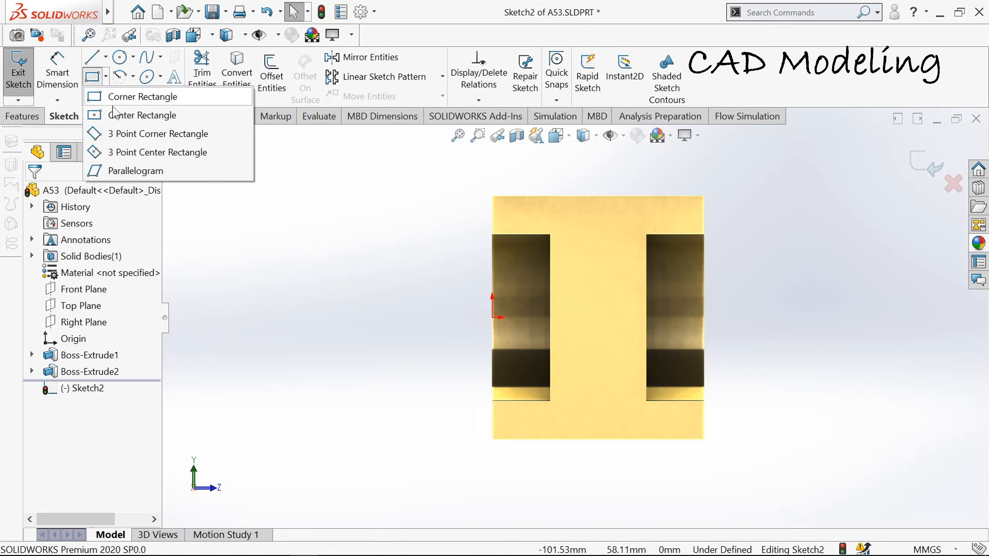
click(132, 114)
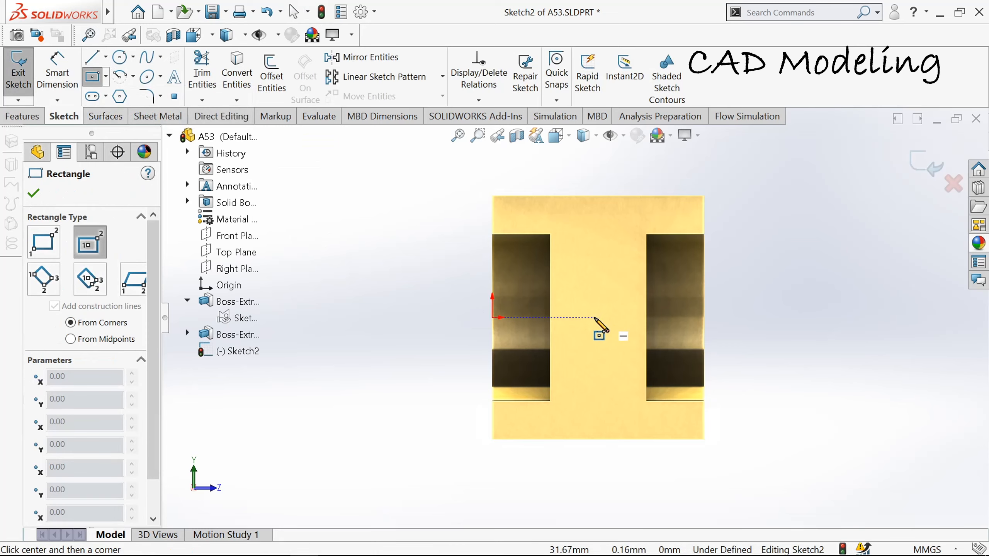
click(594, 317)
click(617, 277)
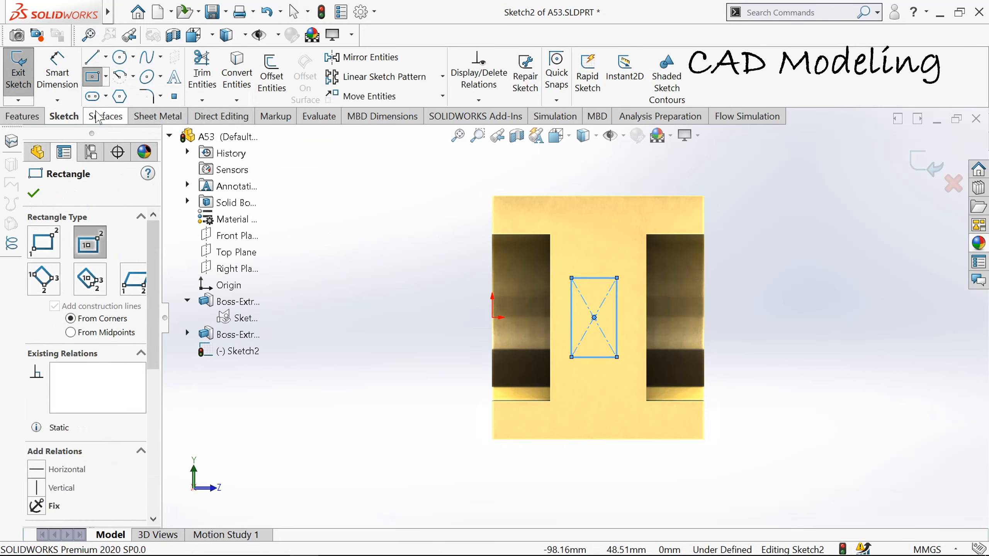
click(33, 194)
Dimension the center rectangle 21 mm wide and 27 mm high
click(57, 71)
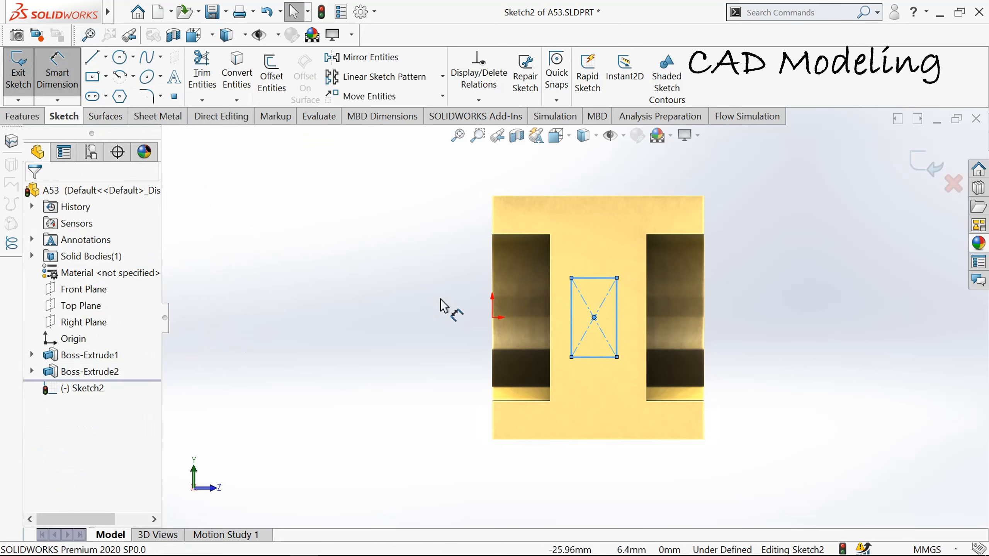
click(593, 278)
click(592, 172)
text(21)
click(523, 150)
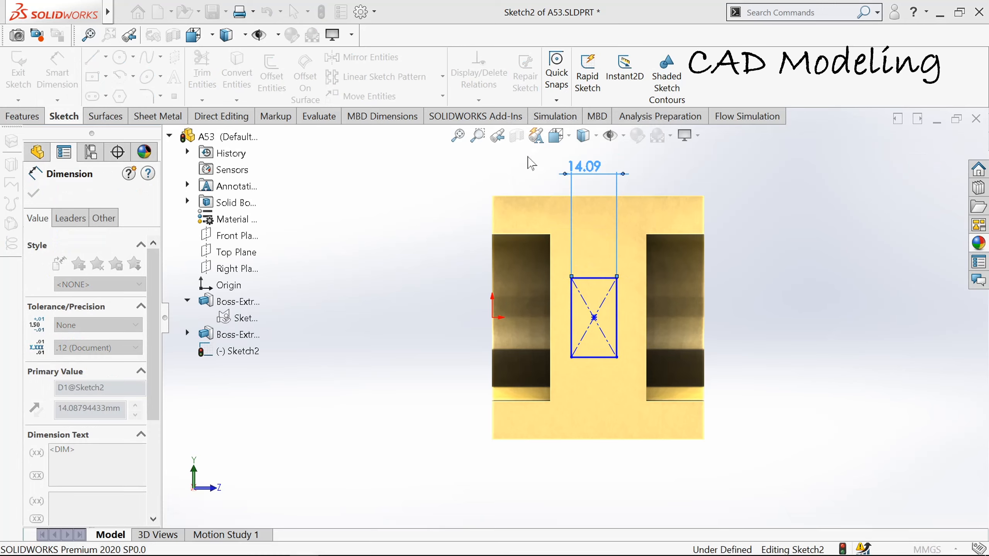
scroll(601, 319, down, 2)
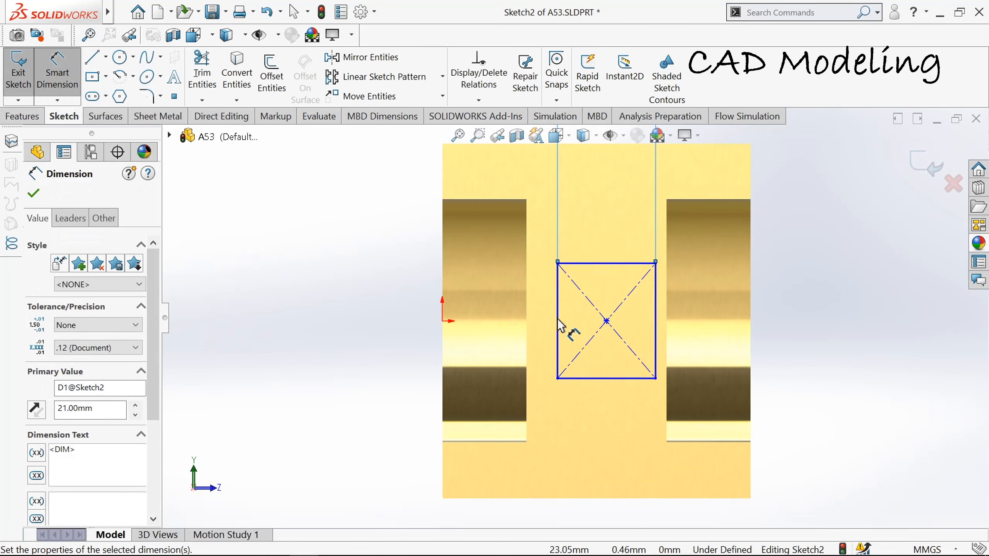
click(341, 304)
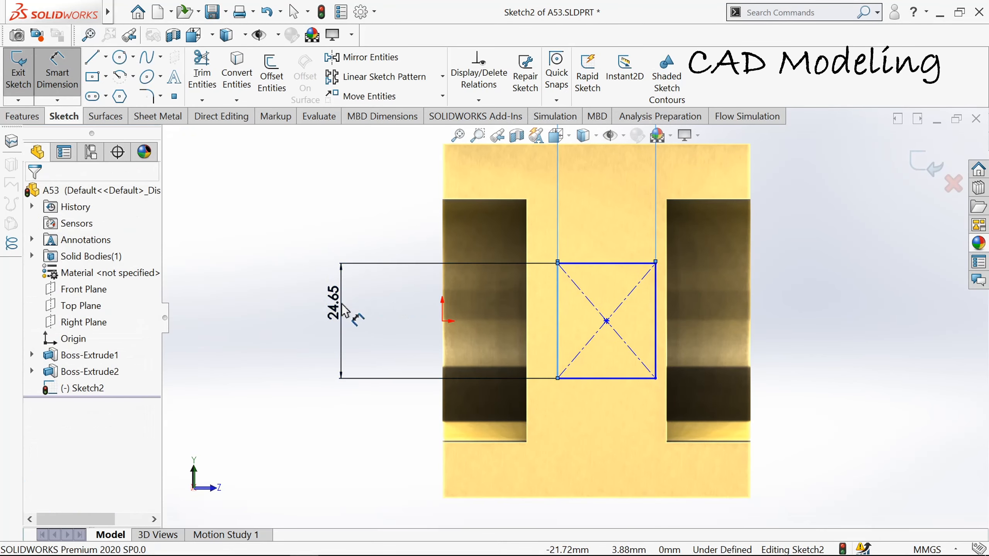
text(2)
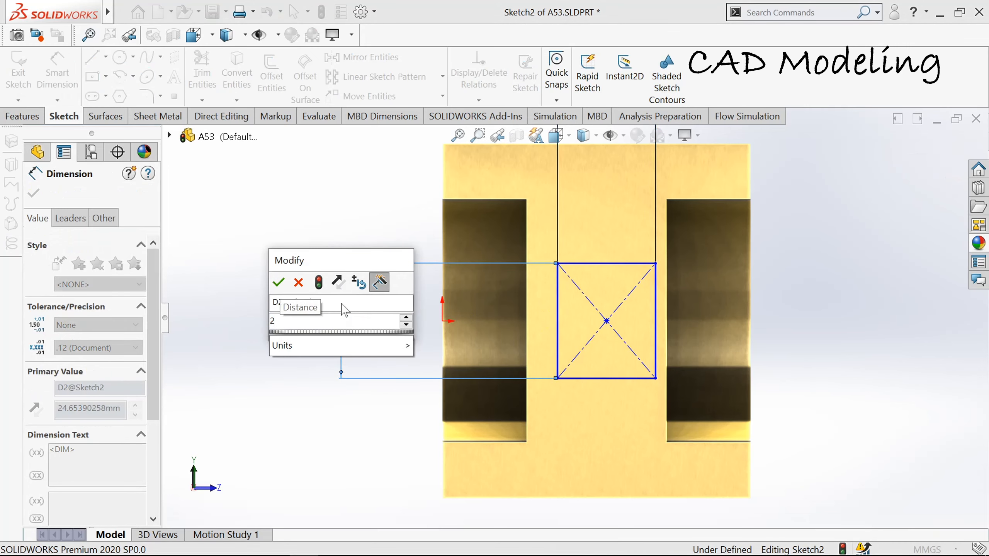
text(7)
key(Return)
Dimension the rectangle's center point 33 mm horizontally from the block's right edge
scroll(594, 350, down, 1)
scroll(595, 349, up, 1)
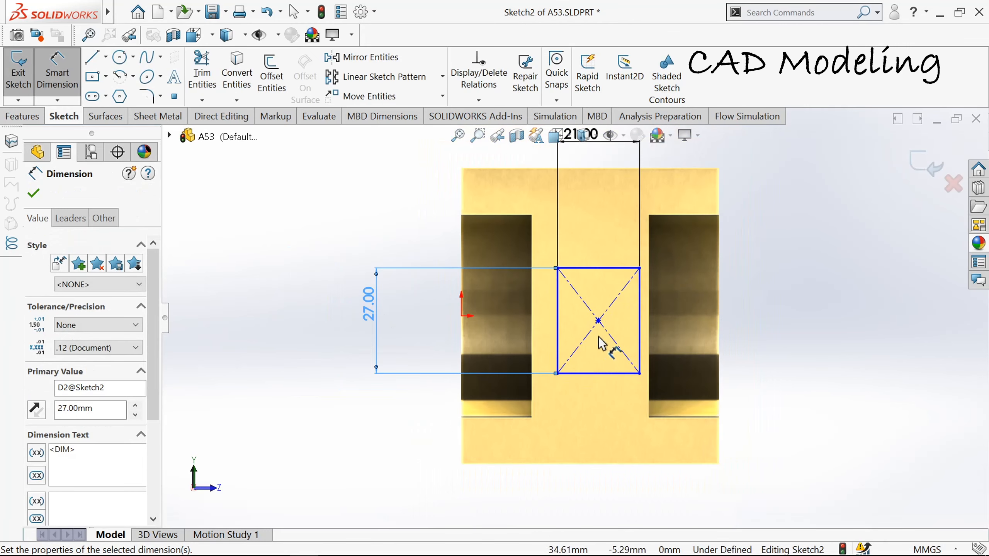
click(598, 321)
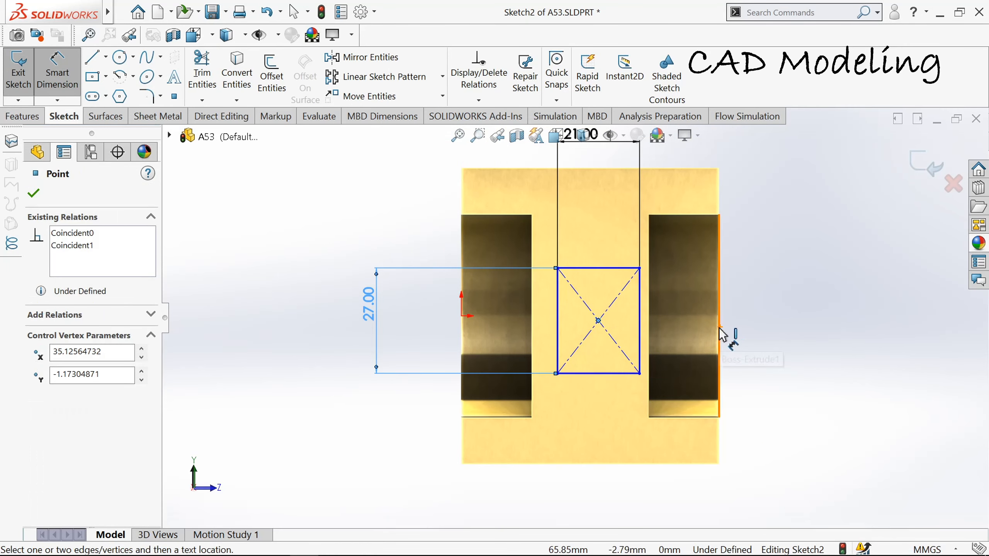
click(720, 335)
click(672, 494)
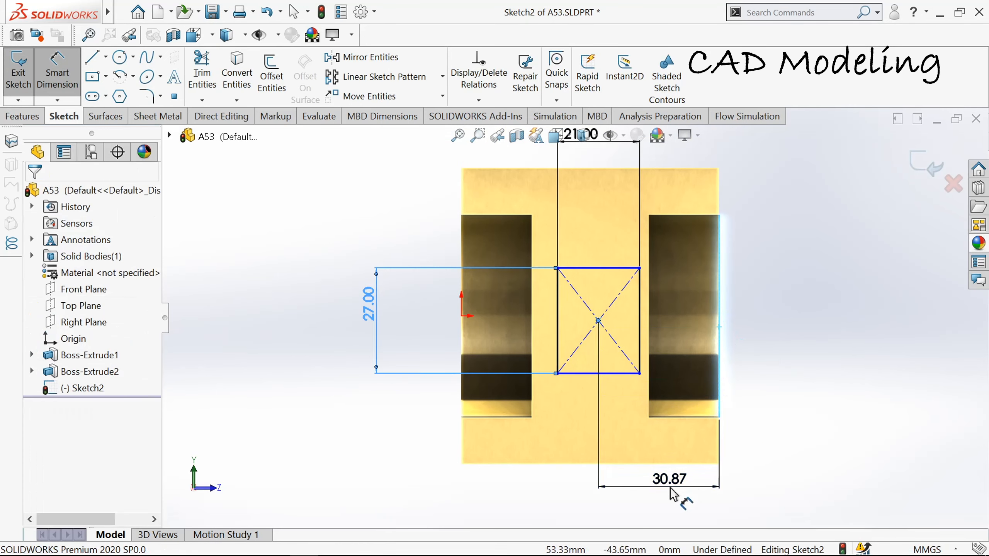
text(33)
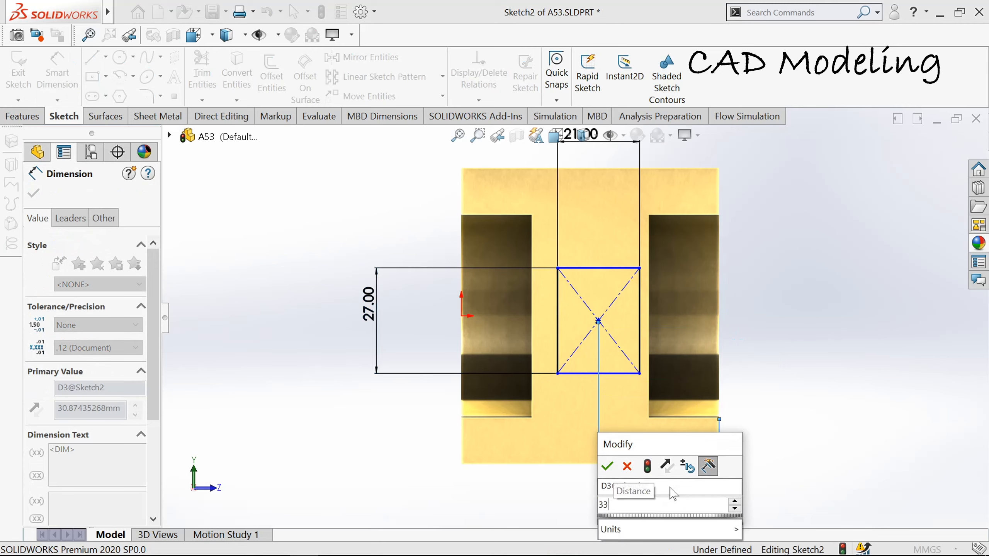
key(Return)
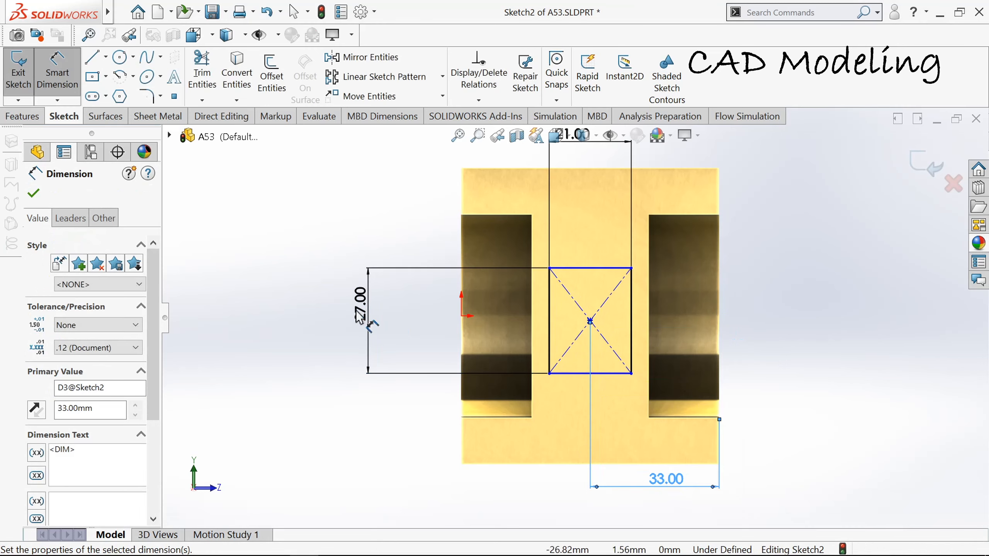
click(33, 193)
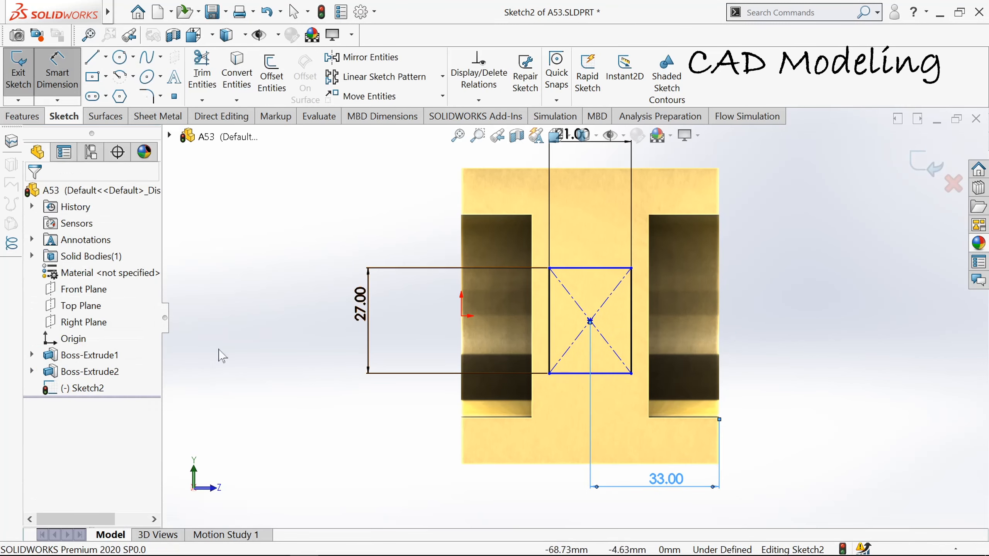
Add a horizontal relation between the rectangle's center point and the origin
click(590, 321)
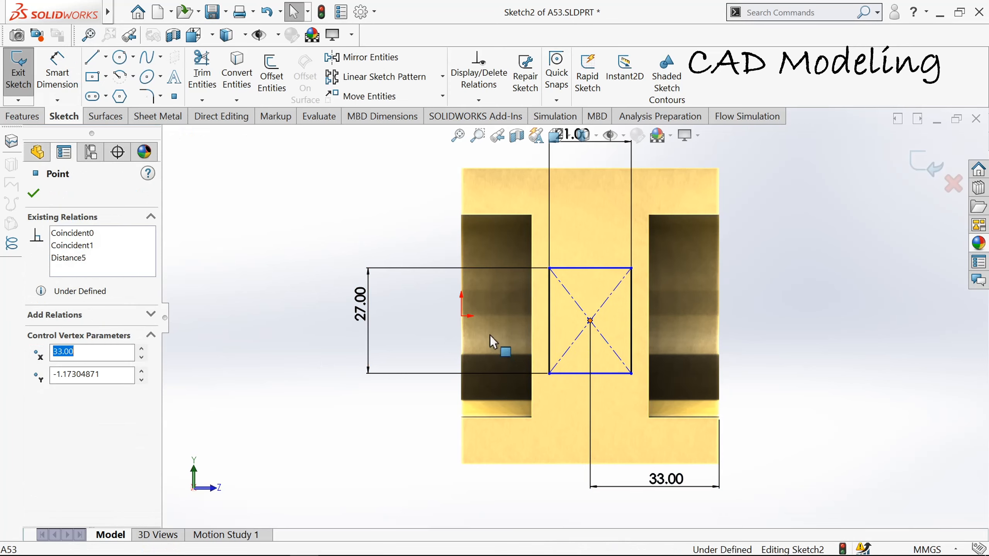
ctrl+click(461, 316)
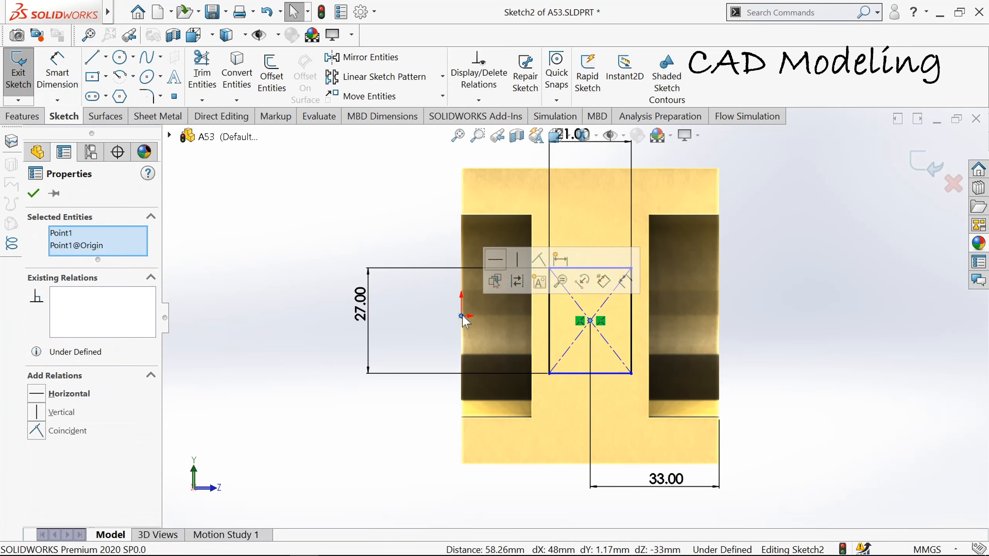
click(495, 259)
click(34, 194)
click(268, 194)
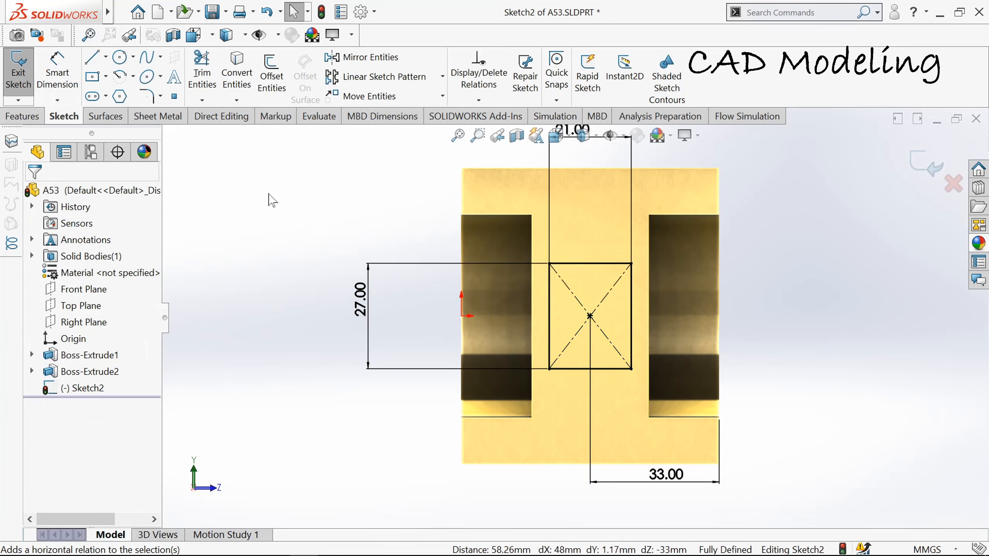
Exit the sketch and extrude-cut its rectangle through the whole block
click(14, 78)
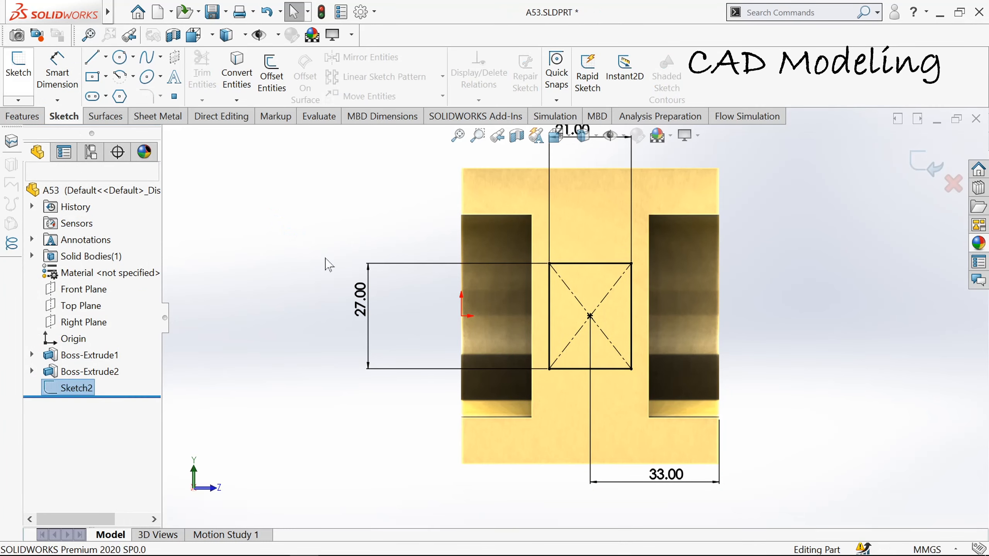
key(ctrl+7)
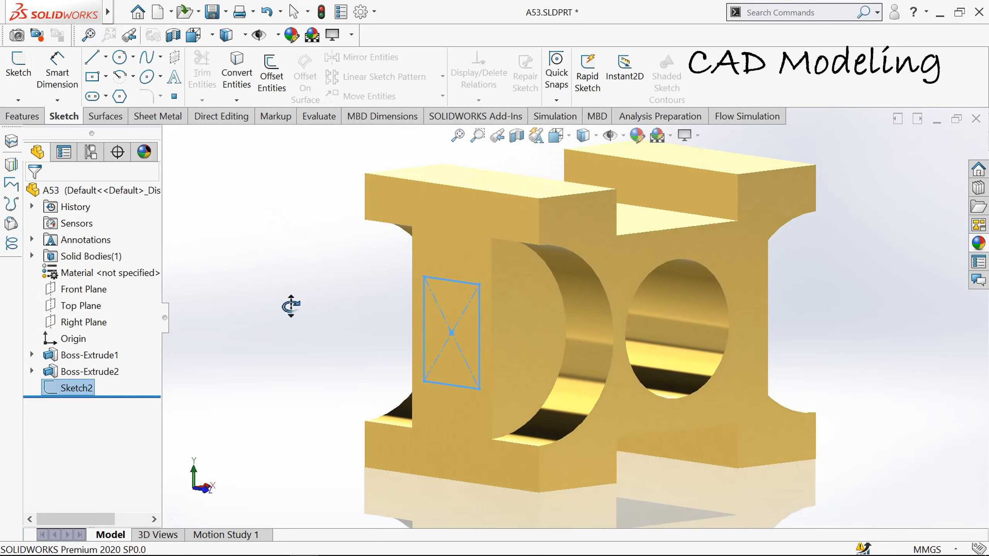
click(31, 117)
click(218, 72)
click(97, 274)
click(73, 299)
click(33, 193)
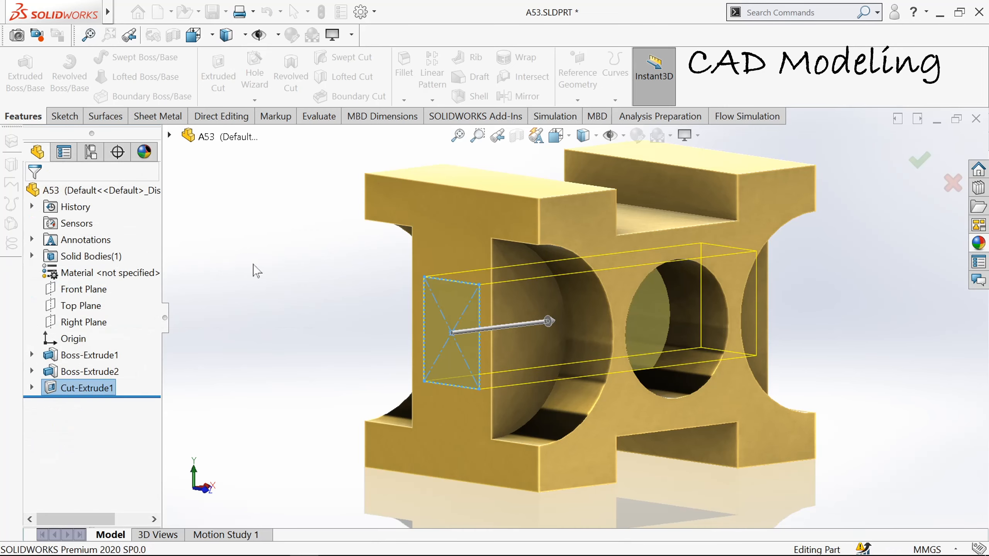